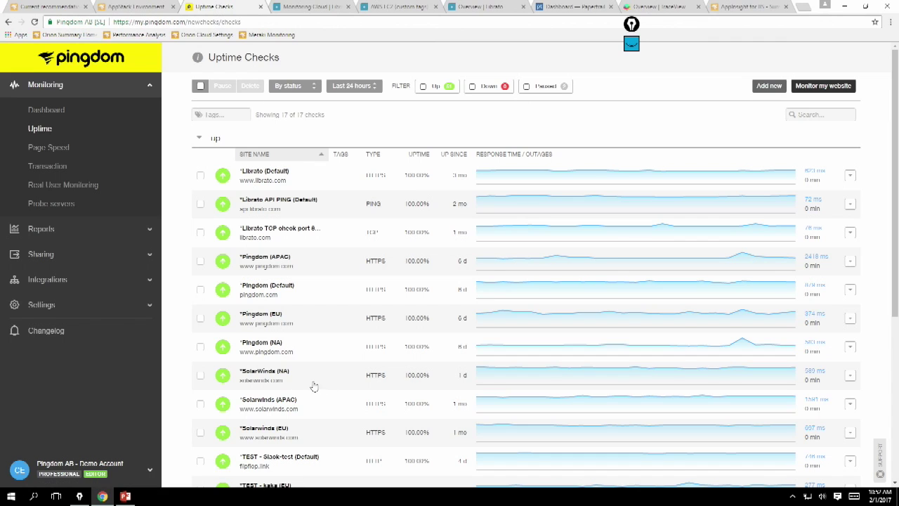
Look through the list of uptime checks, including their types, uptime and response times
scroll(314, 386, "down", 3)
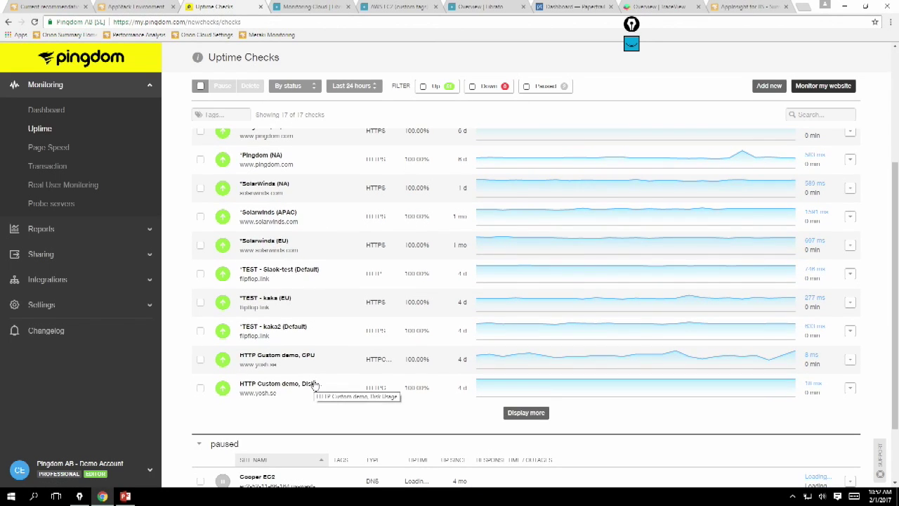
scroll(313, 385, "up", 3)
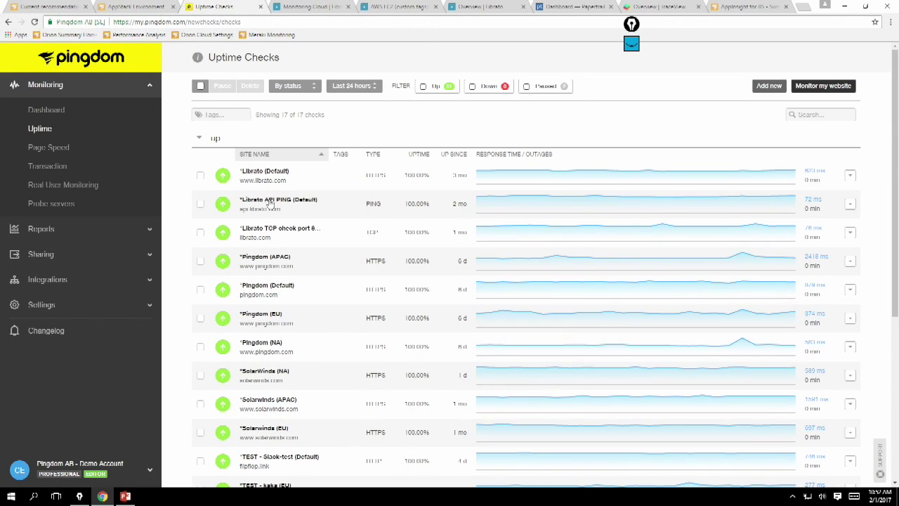
scroll(320, 421, "down", 1)
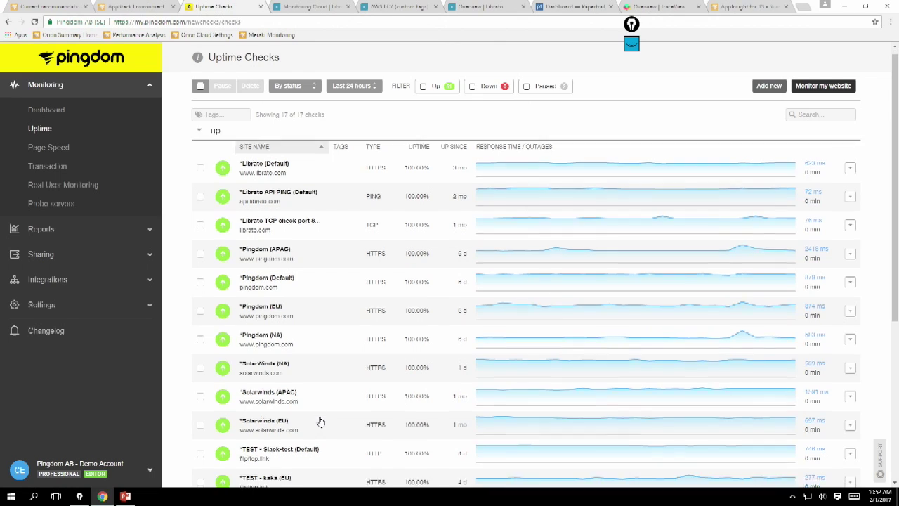
scroll(320, 421, "down", 3)
scroll(321, 421, "up", 2)
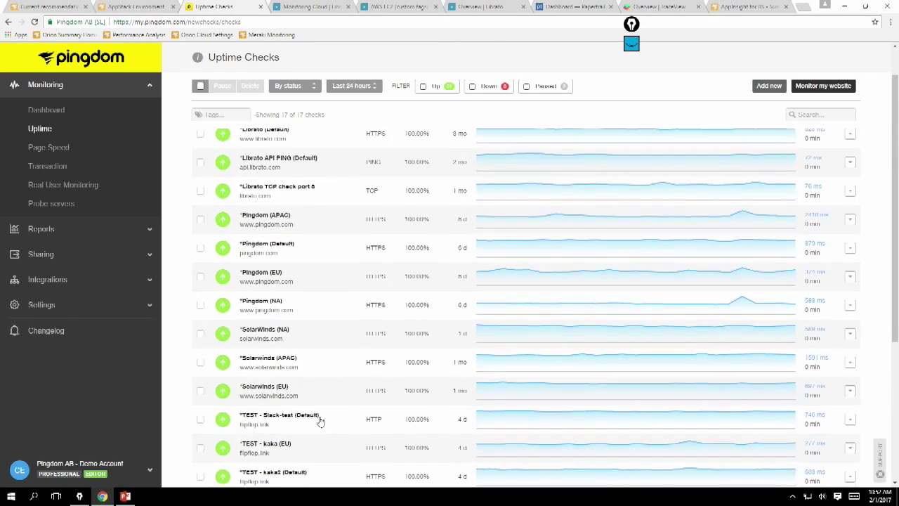
Start a new uptime check and examine the Email check types, test locations and alerting settings
left_click(768, 86)
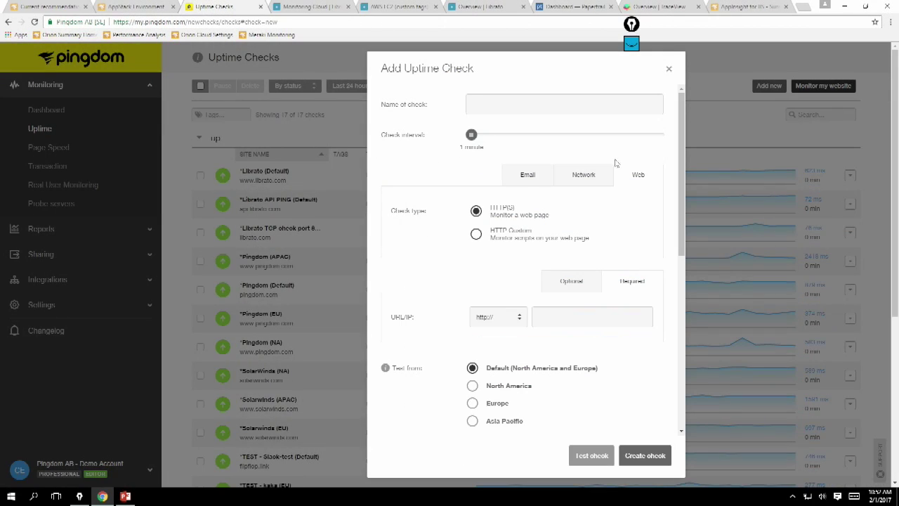
left_click(523, 179)
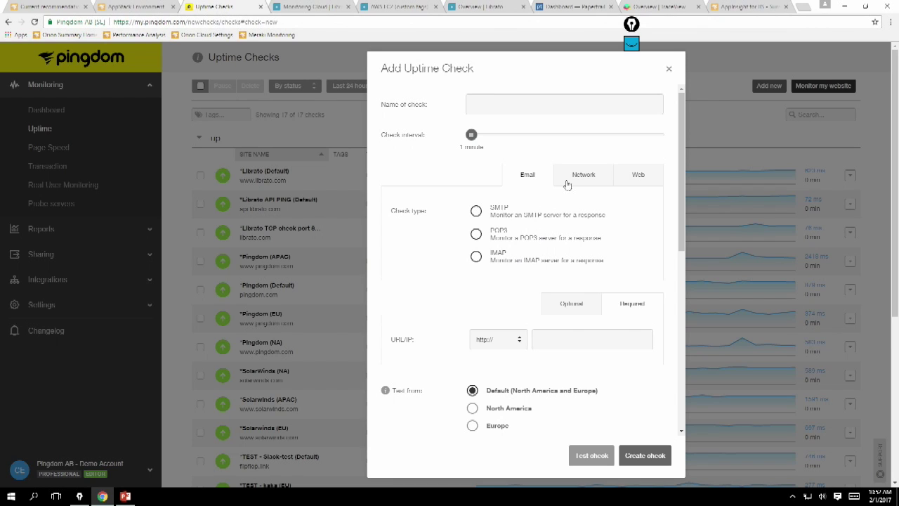
scroll(512, 337, "down", 2)
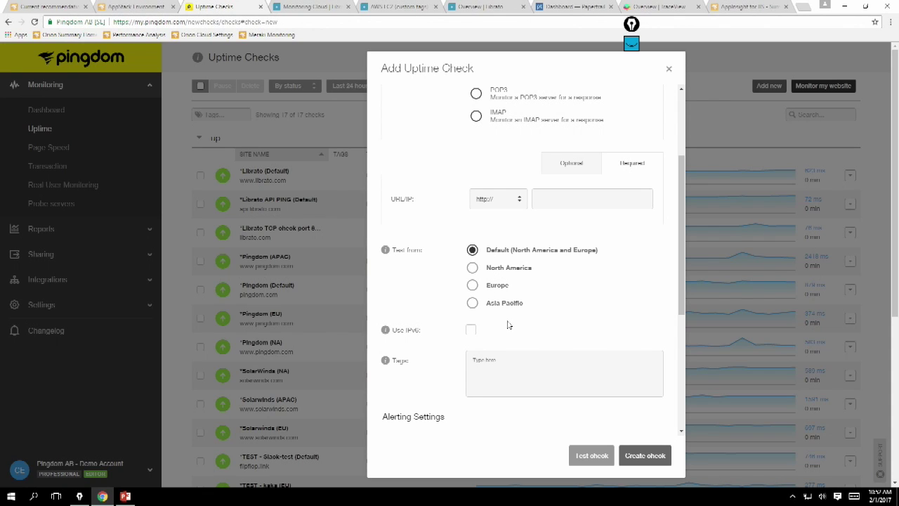
scroll(511, 324, "down", 1)
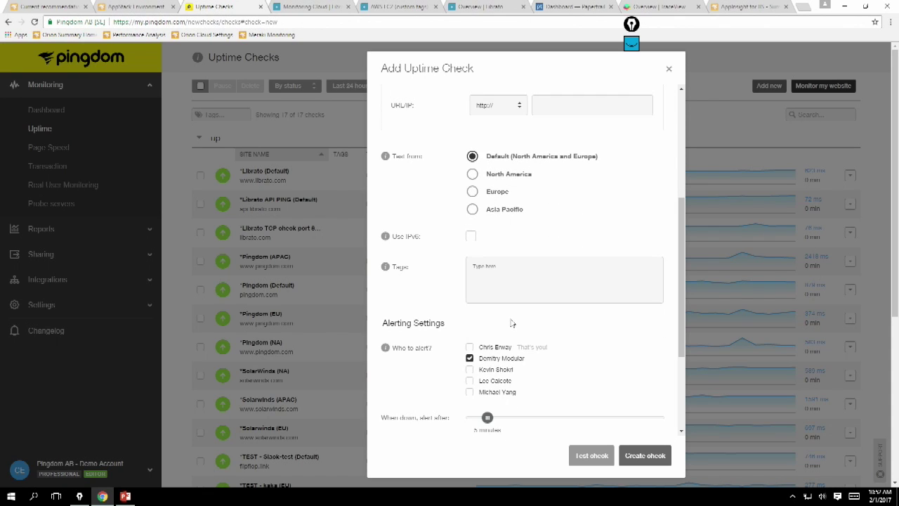
scroll(512, 323, "down", 2)
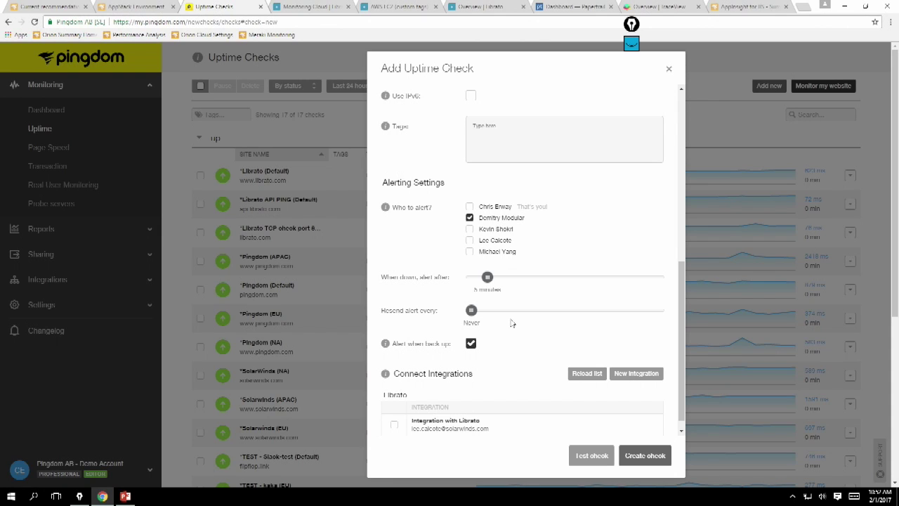
scroll(512, 323, "up", 5)
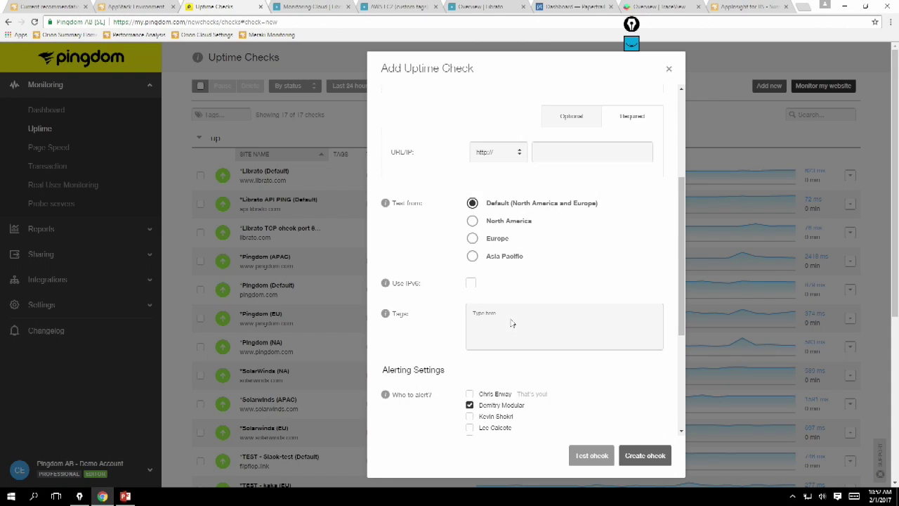
Compare the Network and Web check types offered for the new uptime check
left_click(585, 181)
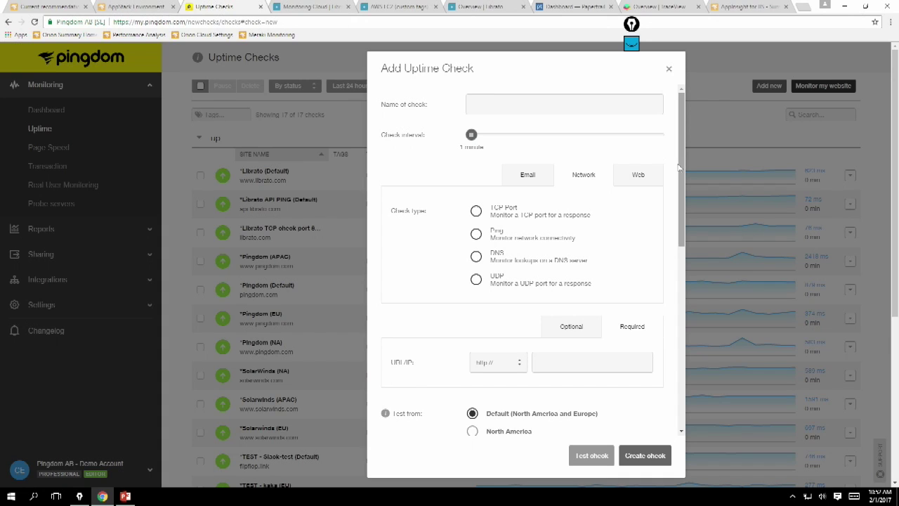
left_click(653, 177)
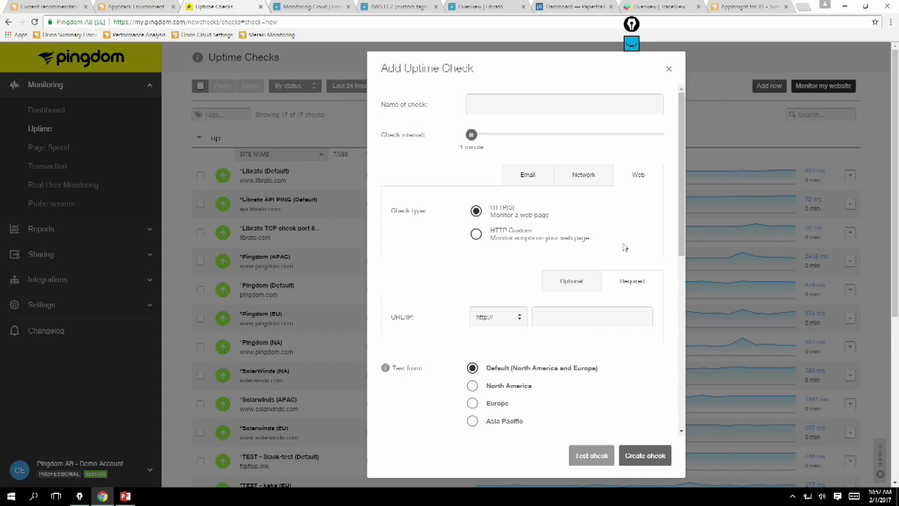
scroll(624, 247, "down", 5)
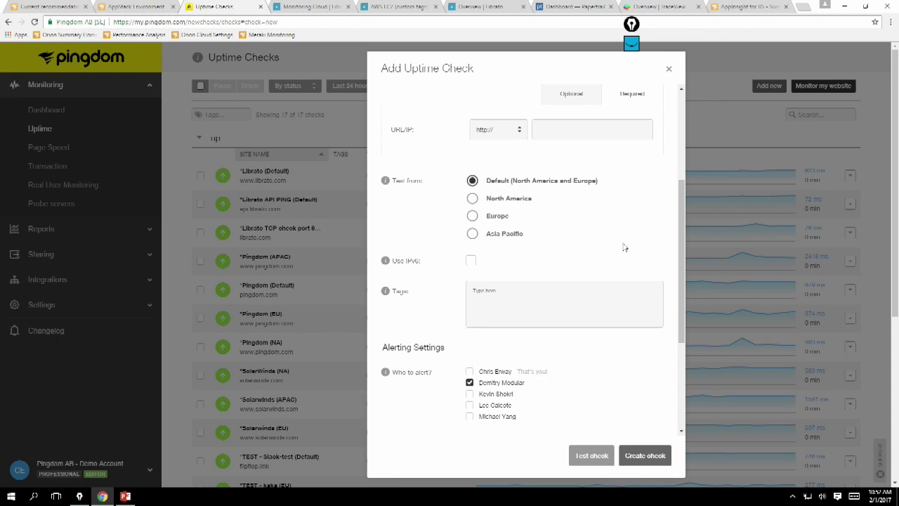
scroll(622, 245, "up", 2)
Examine the optional HTTP(S) check settings, adding a blank request header row, and review the rest of the form
left_click(555, 186)
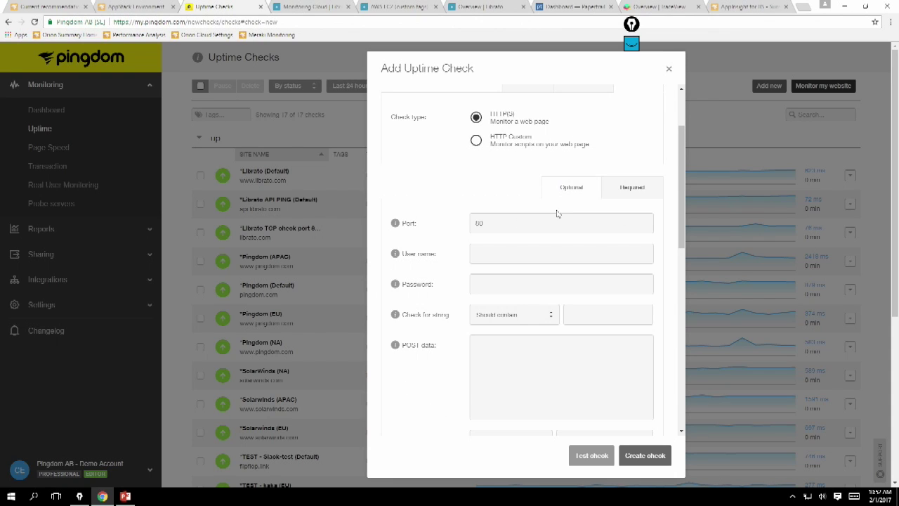
scroll(562, 289, "down", 1)
scroll(563, 289, "down", 1)
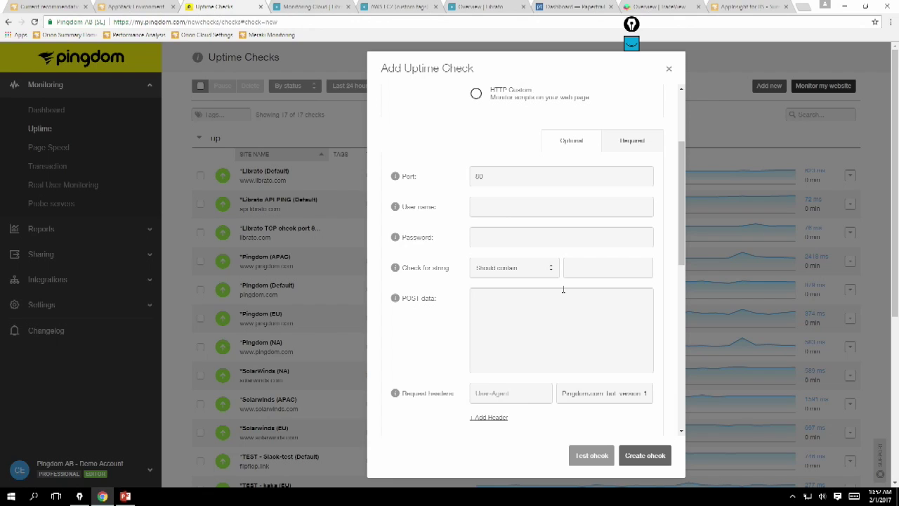
left_click(571, 302)
scroll(571, 302, "down", 3)
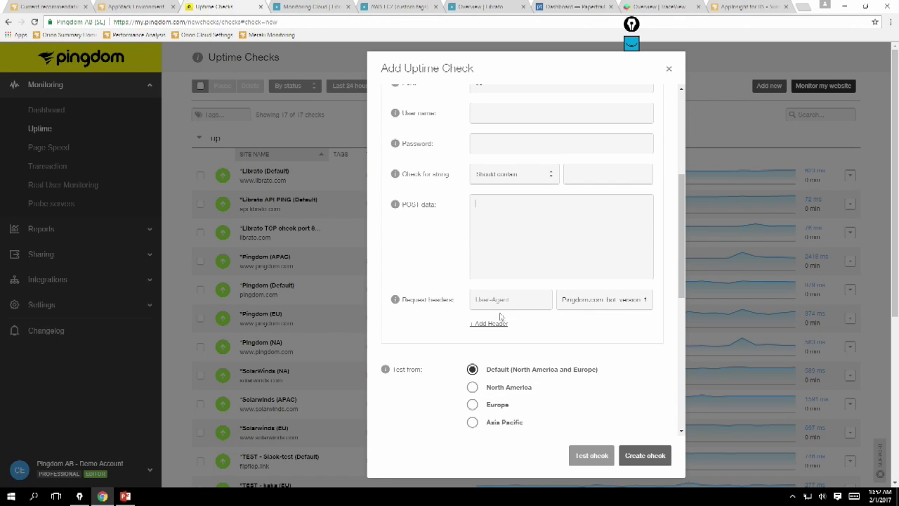
left_click(501, 322)
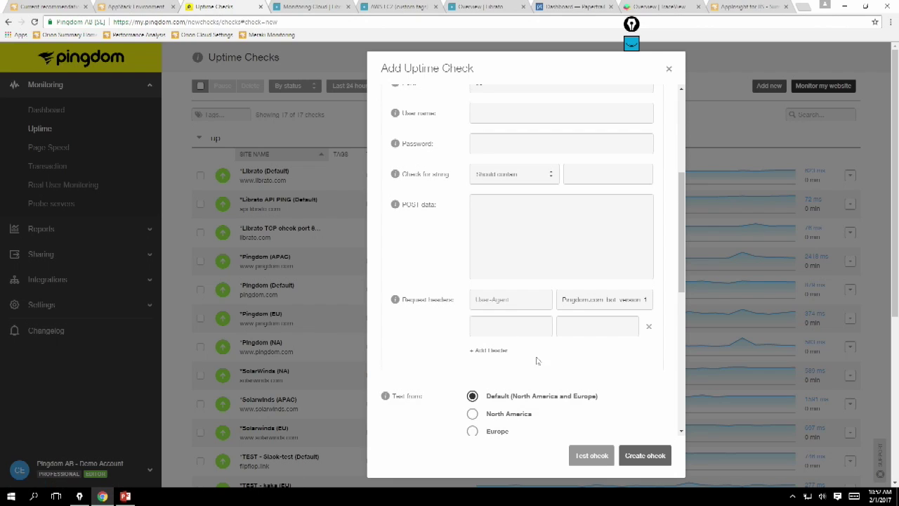
scroll(537, 361, "down", 4)
scroll(536, 361, "down", 4)
scroll(536, 361, "down", 3)
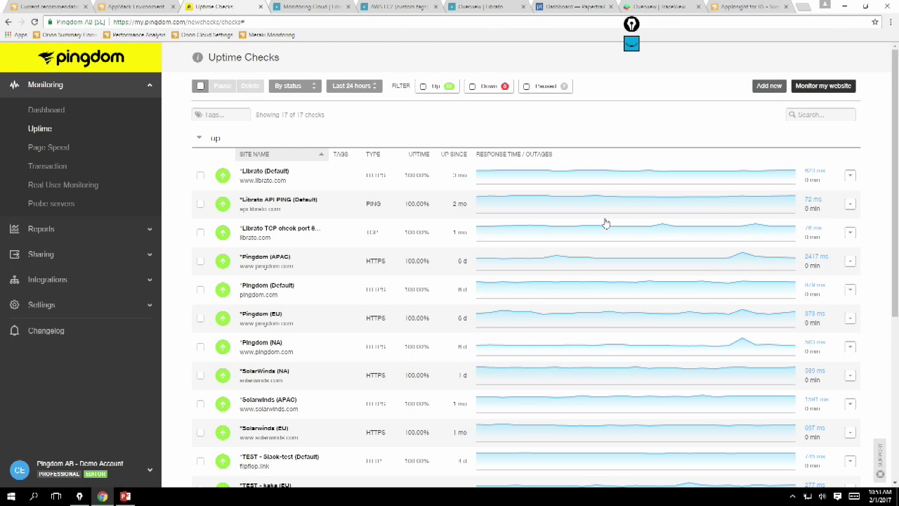
View the settings of the *SolarWinds (NA) uptime check and close them without modifying anything
scroll(323, 348, "down", 1)
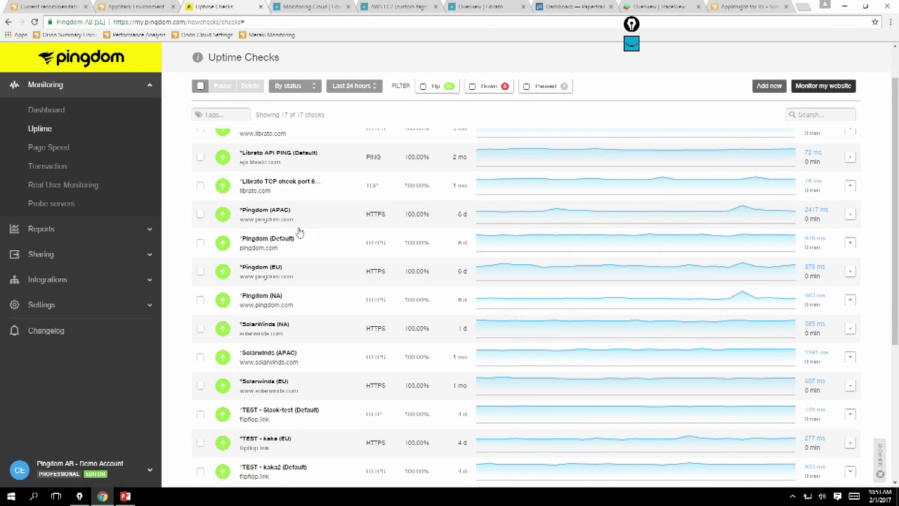
left_click(268, 324)
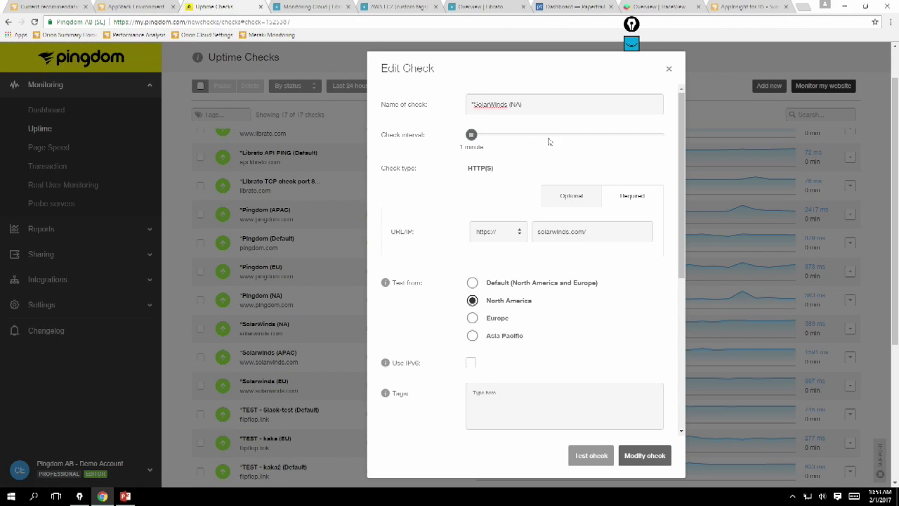
left_click(669, 70)
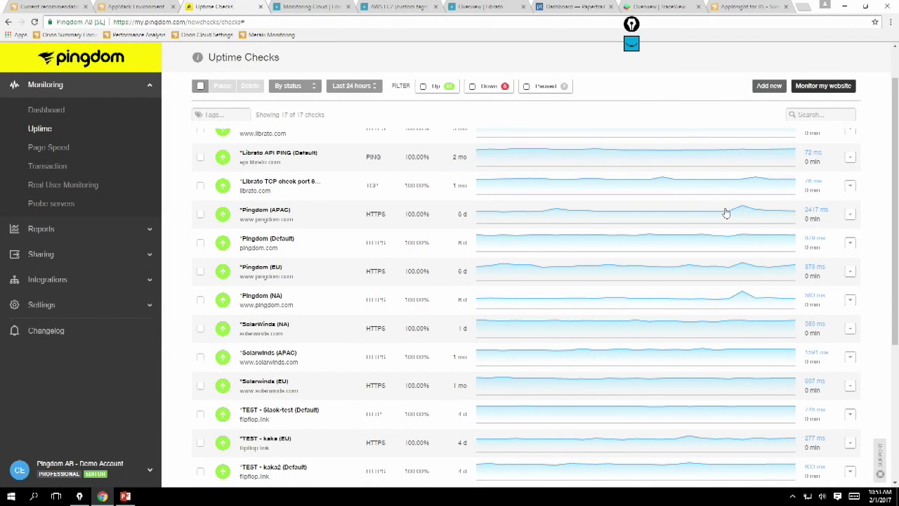
left_click(780, 318)
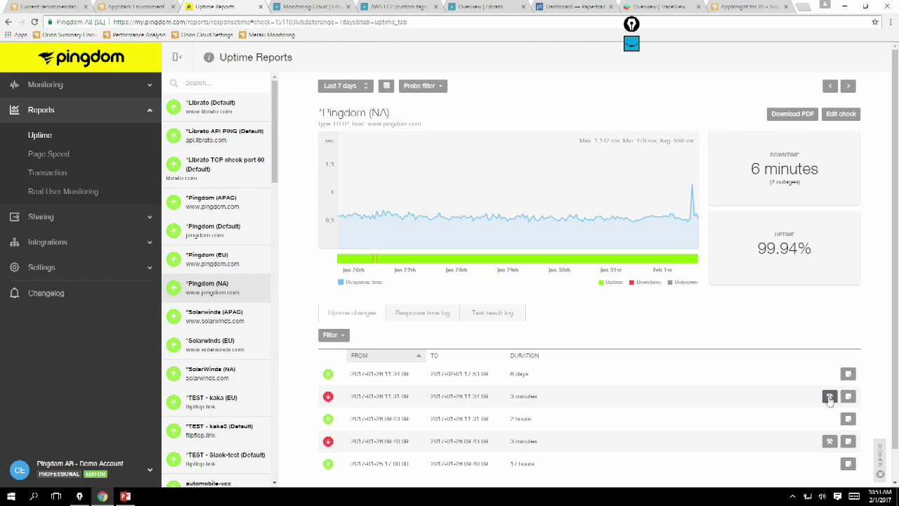
left_click(830, 396)
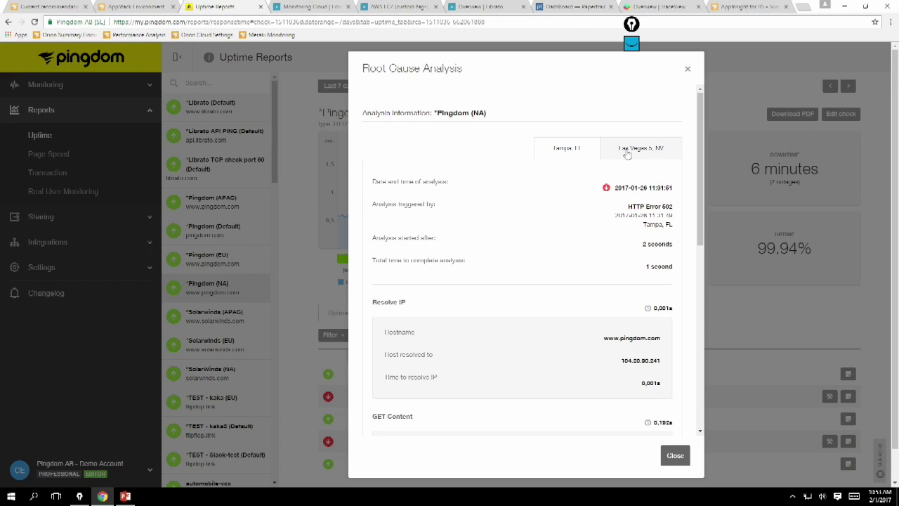
triple_click(648, 206)
left_click(632, 148)
left_click(572, 147)
left_click(628, 147)
left_click(577, 152)
Examine the request, received header and received content in the Tampa analysis, and close the root cause analysis
scroll(586, 392, "down", 4)
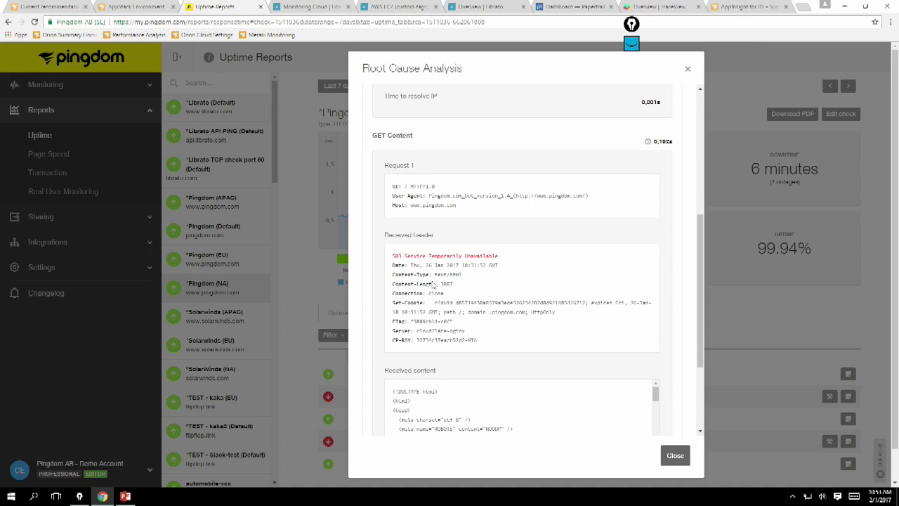
scroll(440, 302, "down", 1)
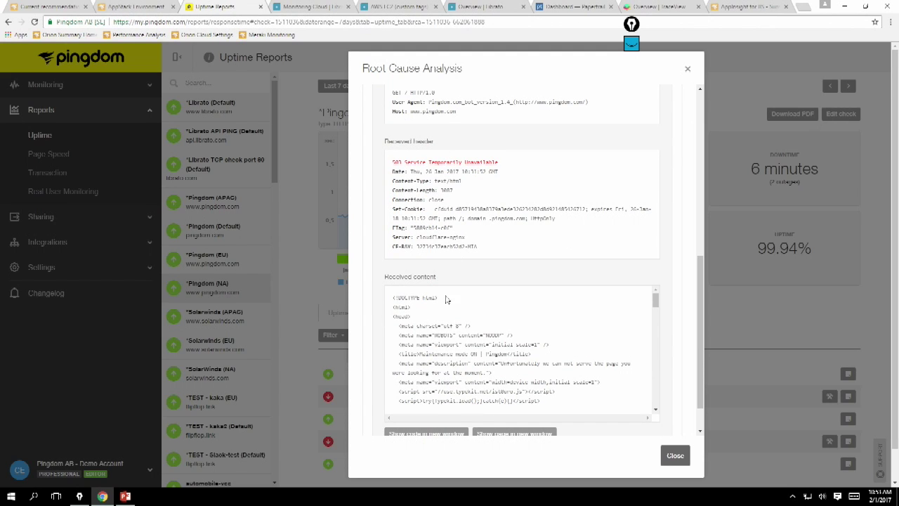
scroll(450, 313, "down", 5)
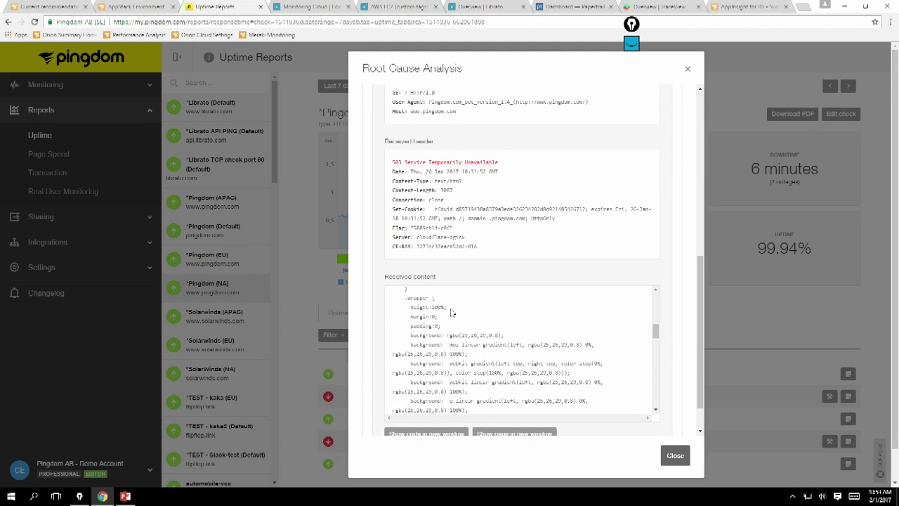
scroll(451, 313, "up", 6)
scroll(451, 312, "up", 3)
scroll(450, 311, "down", 2)
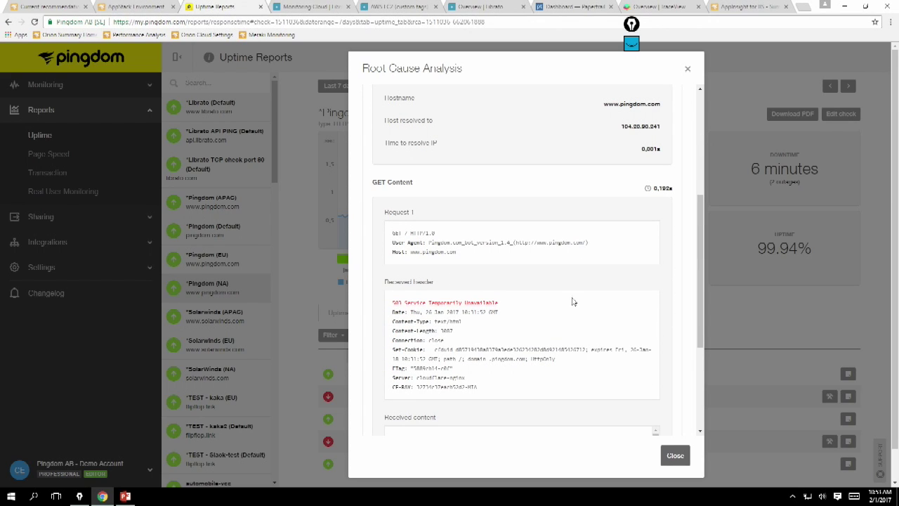
left_click(686, 71)
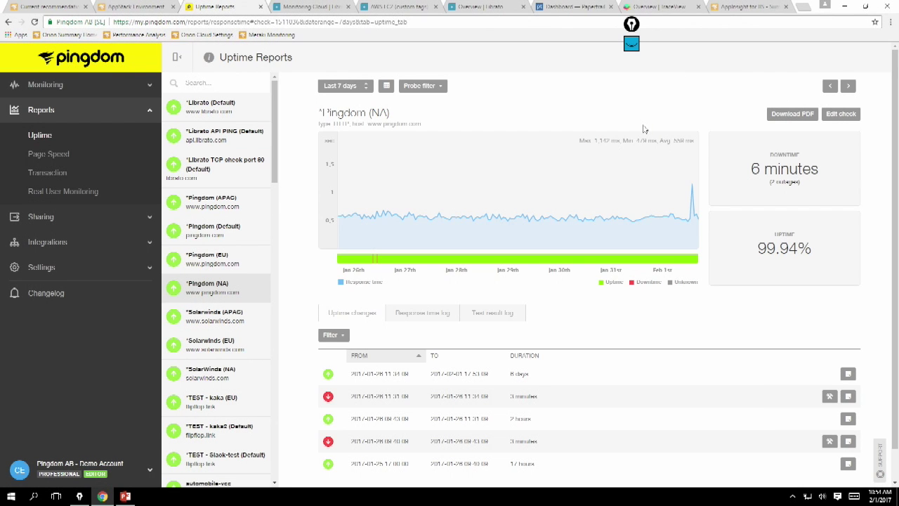
Reopen the root cause analysis of the 11:31 outage, recheck the Tampa and Las Vegas results, and close it
left_click(824, 398)
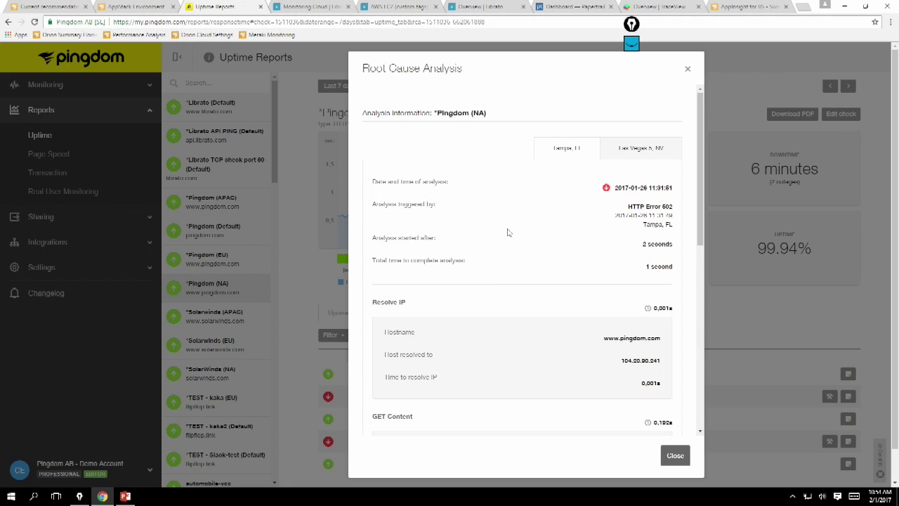
scroll(512, 225, "down", 3)
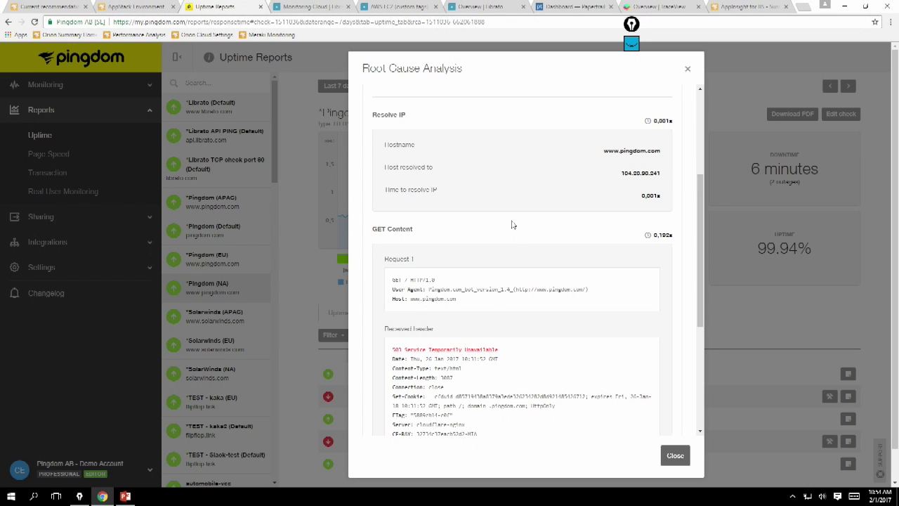
scroll(512, 224, "up", 3)
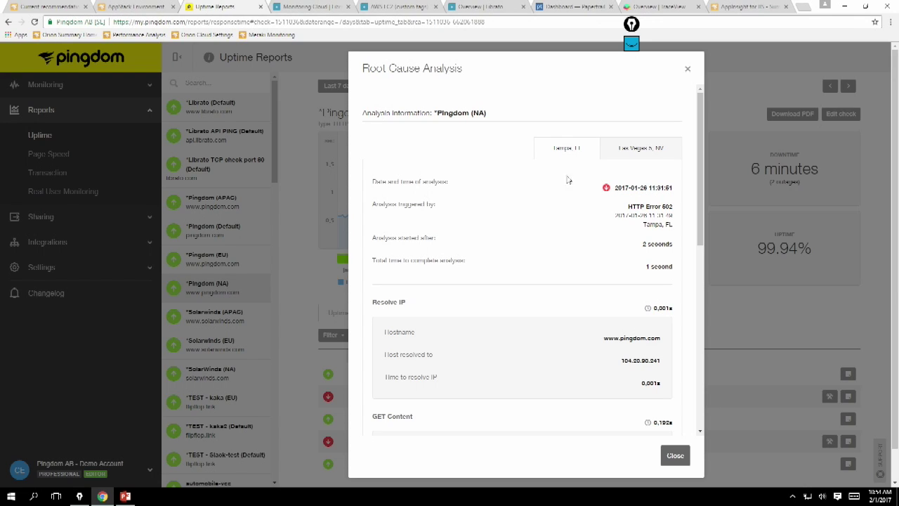
left_click(621, 150)
left_click(567, 154)
left_click(611, 148)
left_click(572, 151)
left_click(622, 147)
left_click(687, 69)
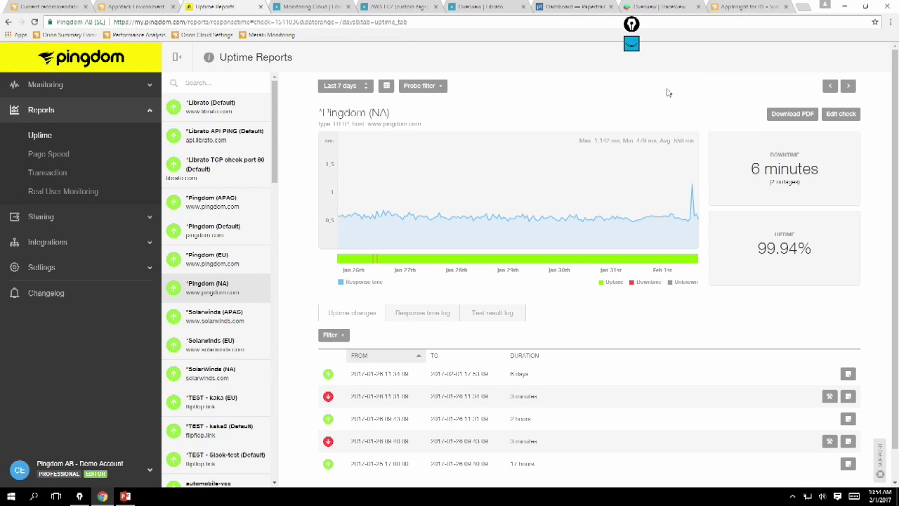
left_click(828, 442)
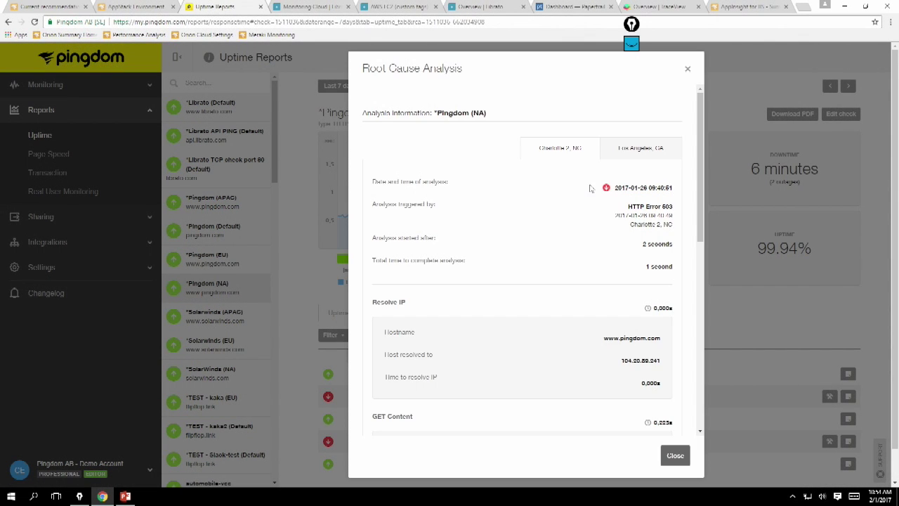
left_click(650, 159)
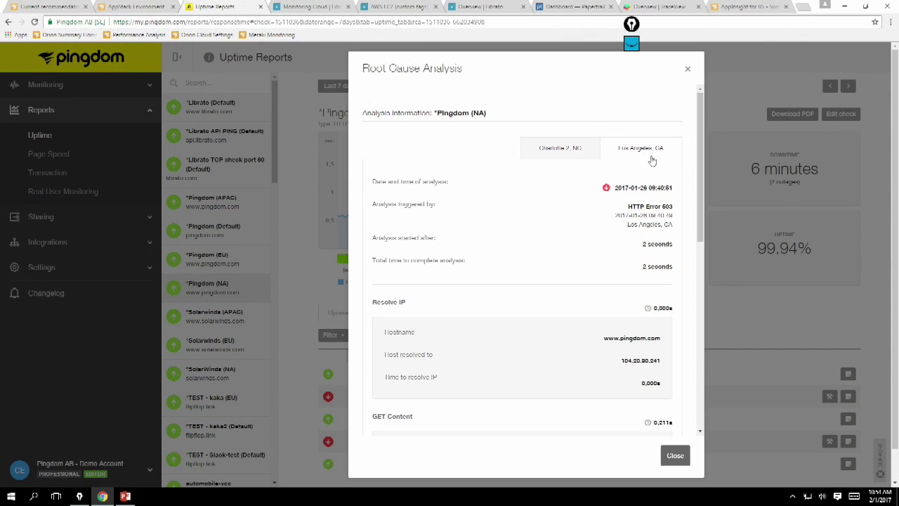
left_click(576, 149)
left_click(685, 69)
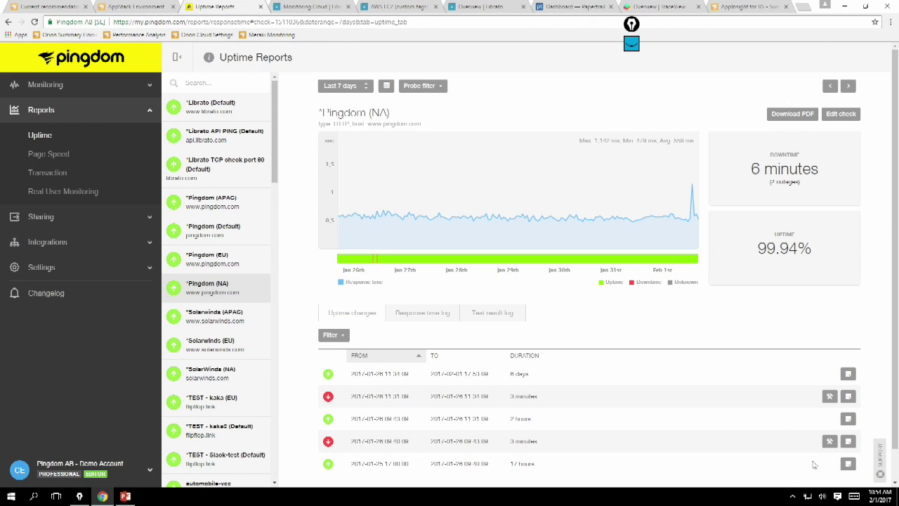
left_click(828, 441)
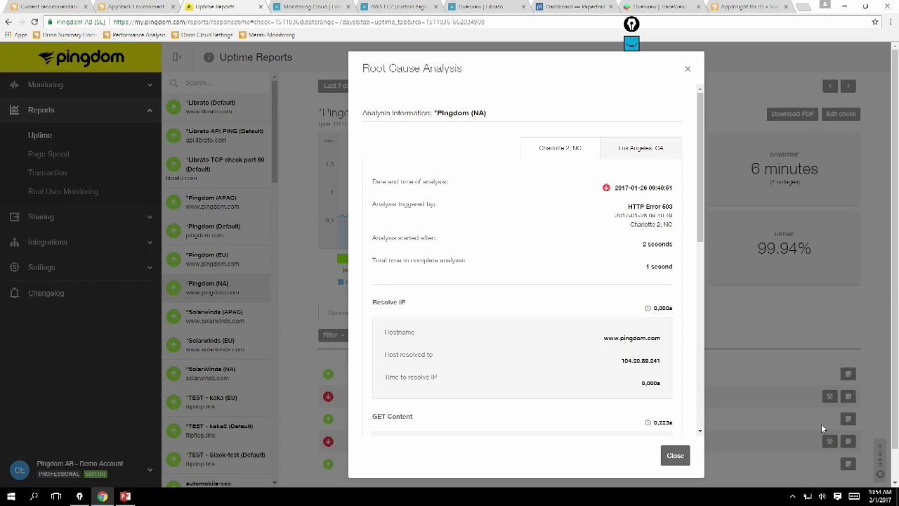
left_click(613, 154)
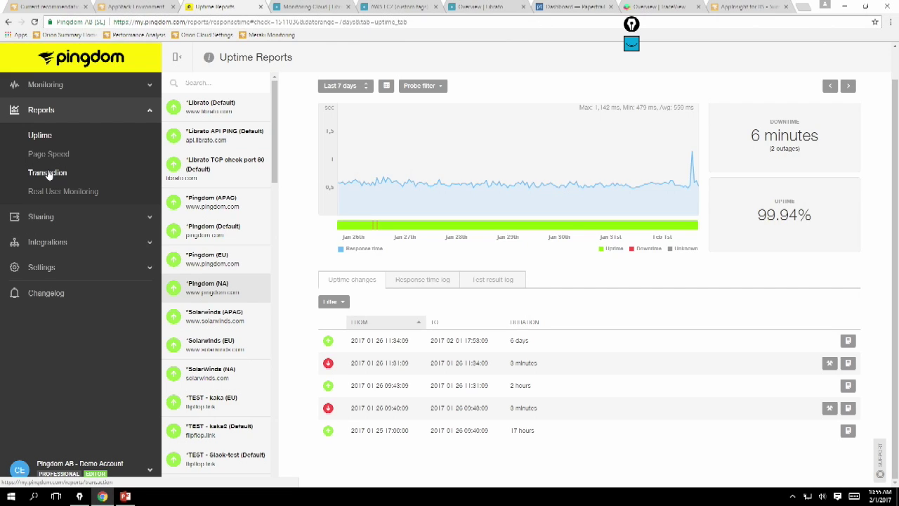
View the transaction reports, and open the list of transaction checks under monitoring
left_click(48, 175)
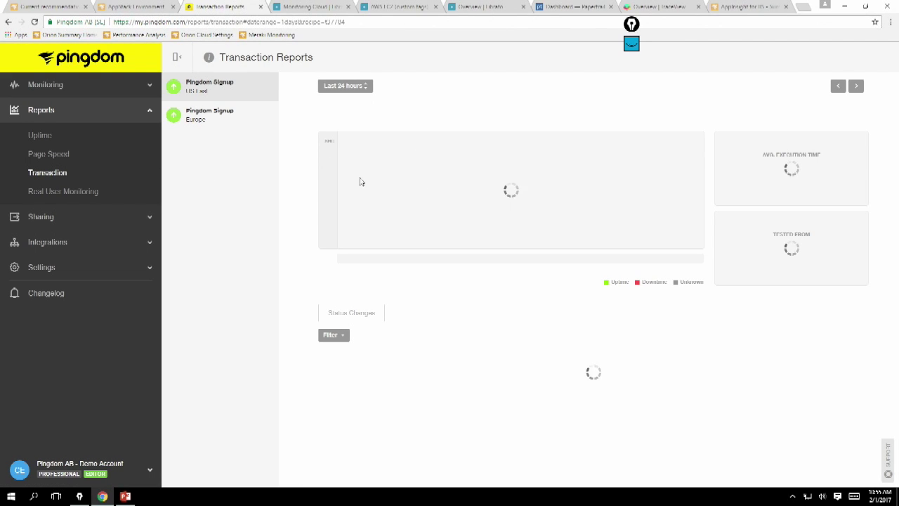
left_click(81, 92)
left_click(46, 166)
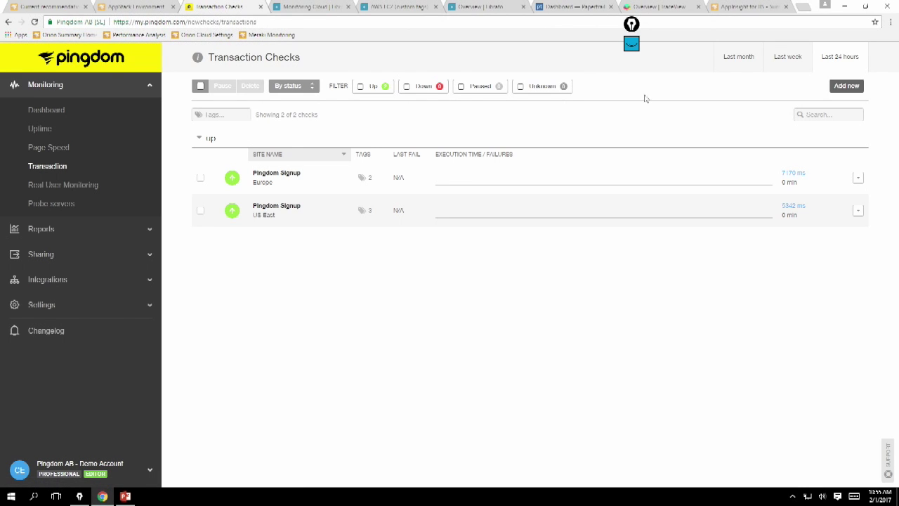
Open the US East Pingdom Signup check for editing, examine its test locations and script, and close it without changes
left_click(847, 86)
left_click(856, 214)
left_click(822, 224)
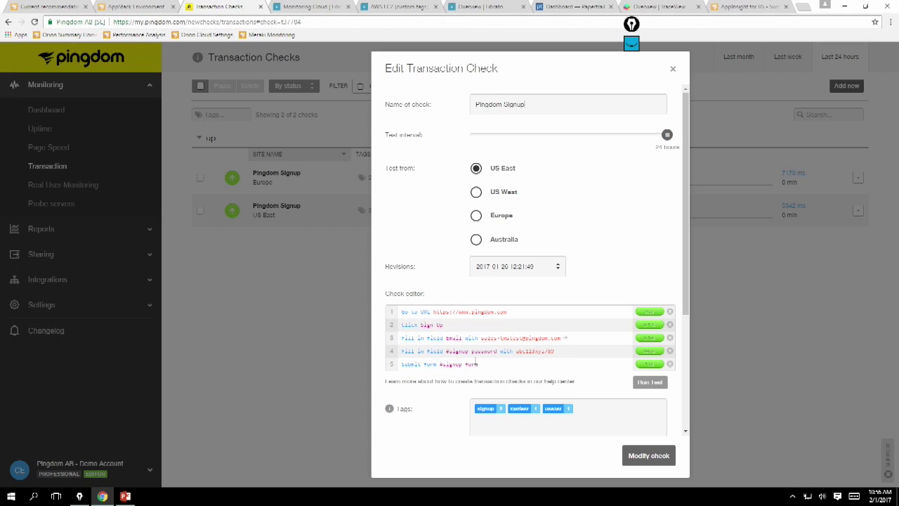
left_click(672, 69)
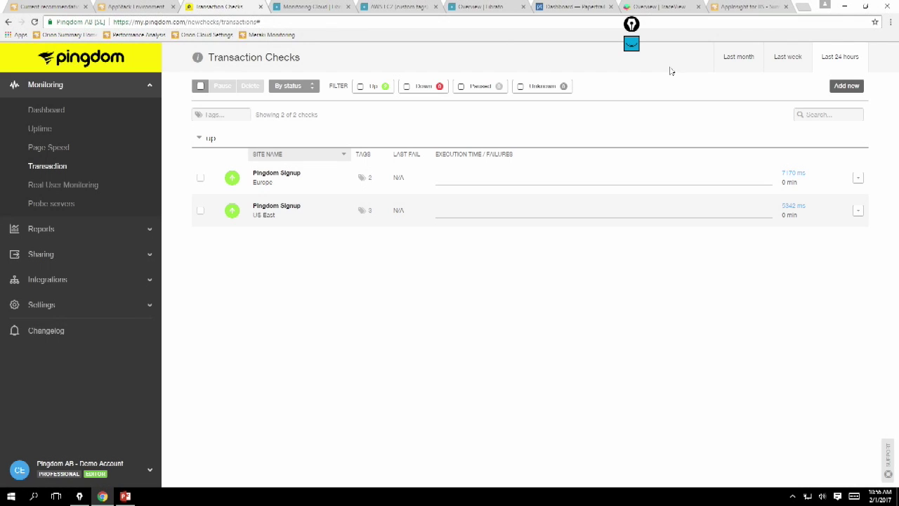
left_click(835, 90)
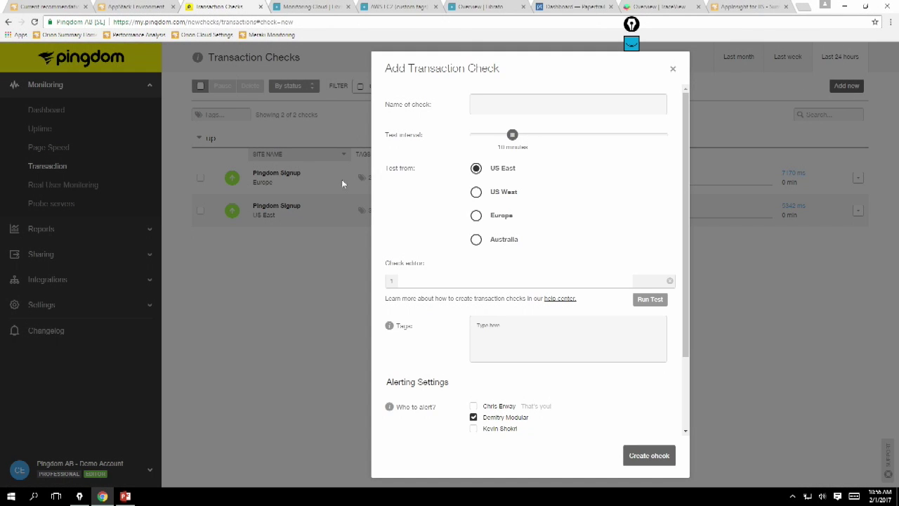
left_click(433, 283)
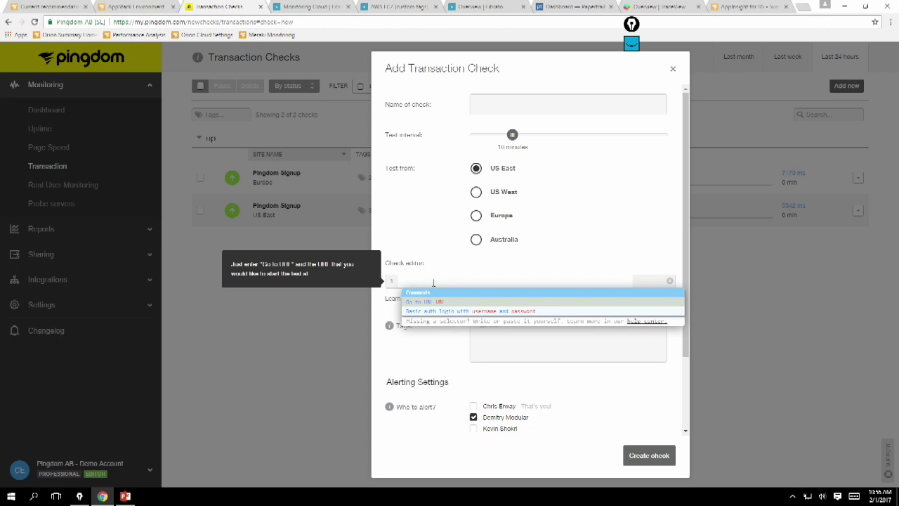
type("Go to URL www.solarwinds.com")
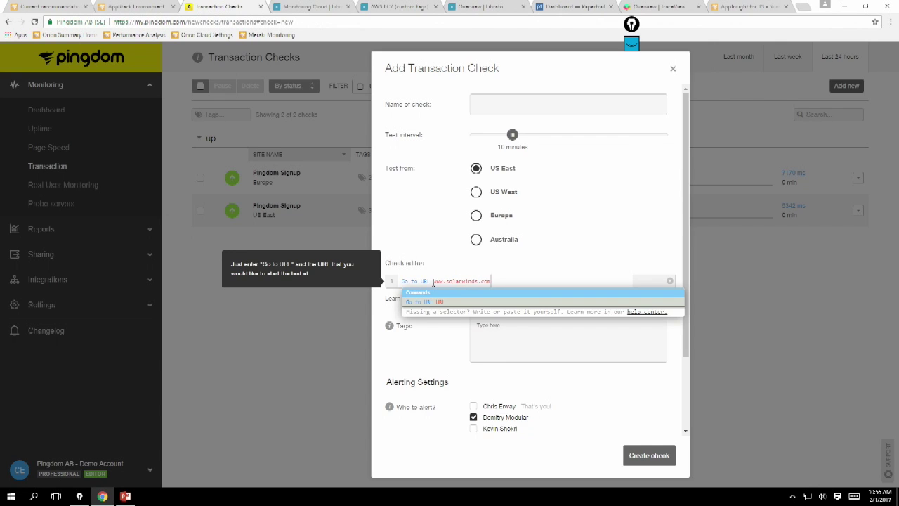
key("Return")
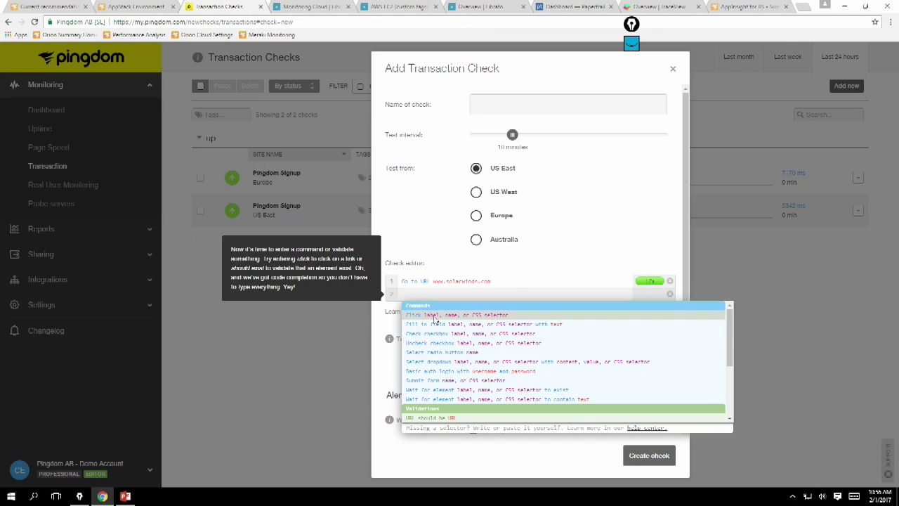
Add a second command to the check script that clicks the Virtualization Manager link
type("ck")
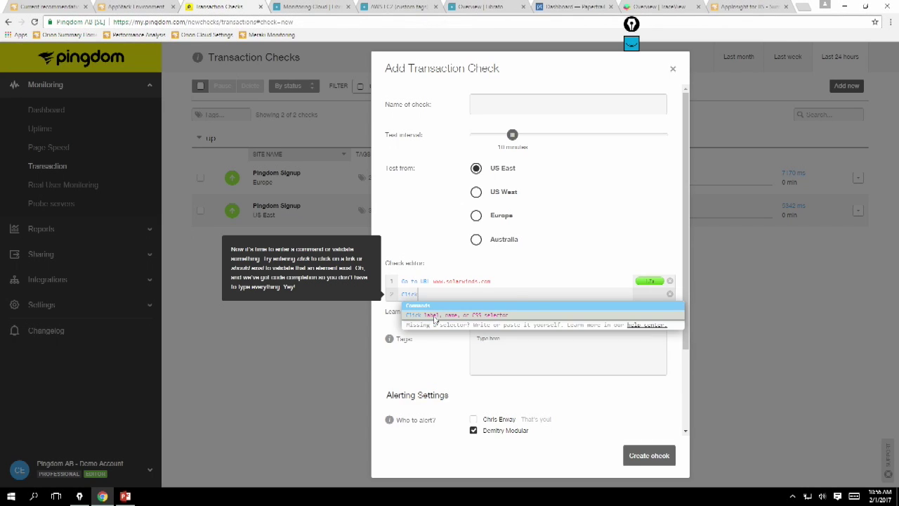
left_click(436, 316)
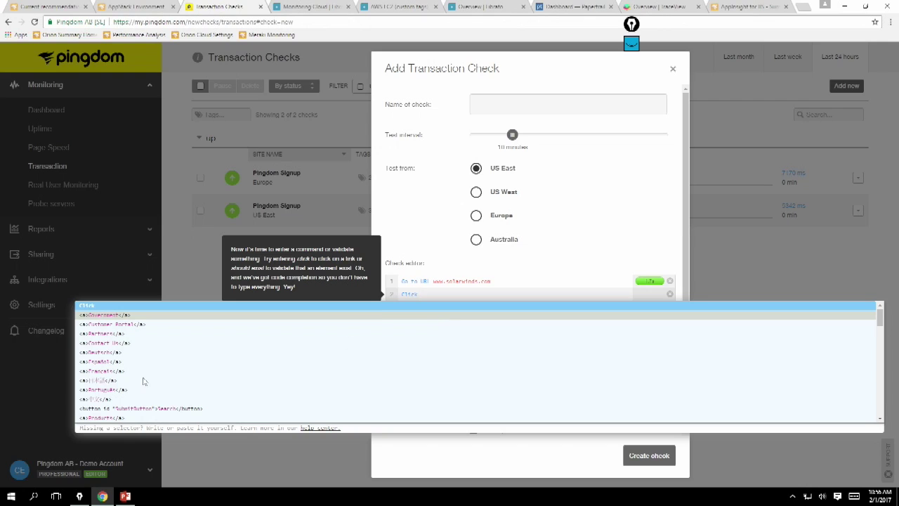
scroll(142, 381, "down", 5)
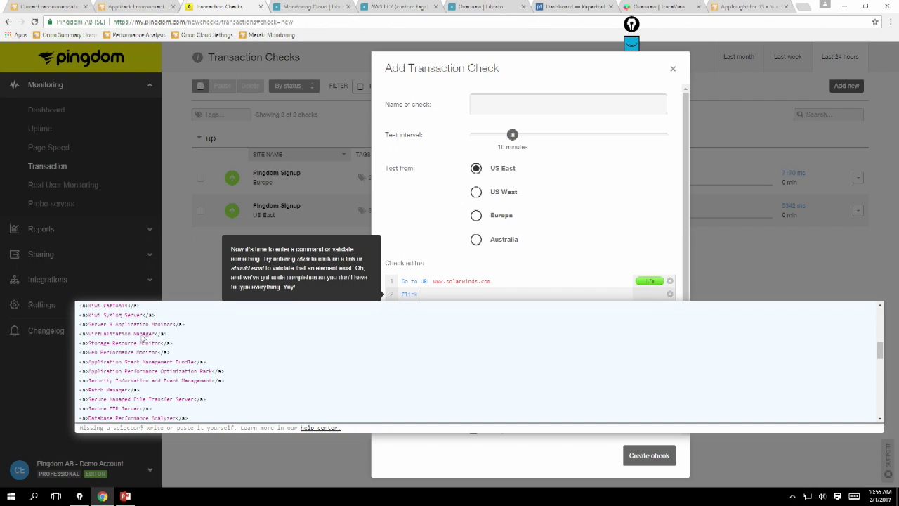
left_click(142, 334)
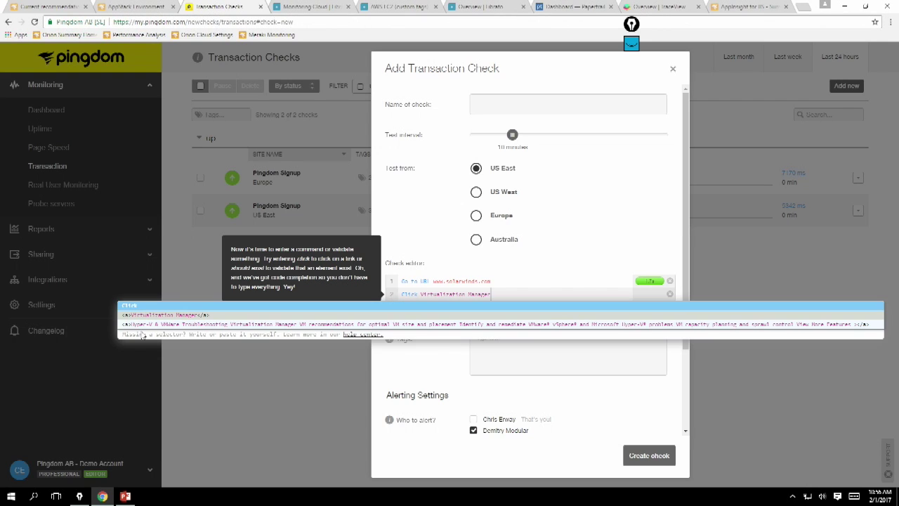
key("Return")
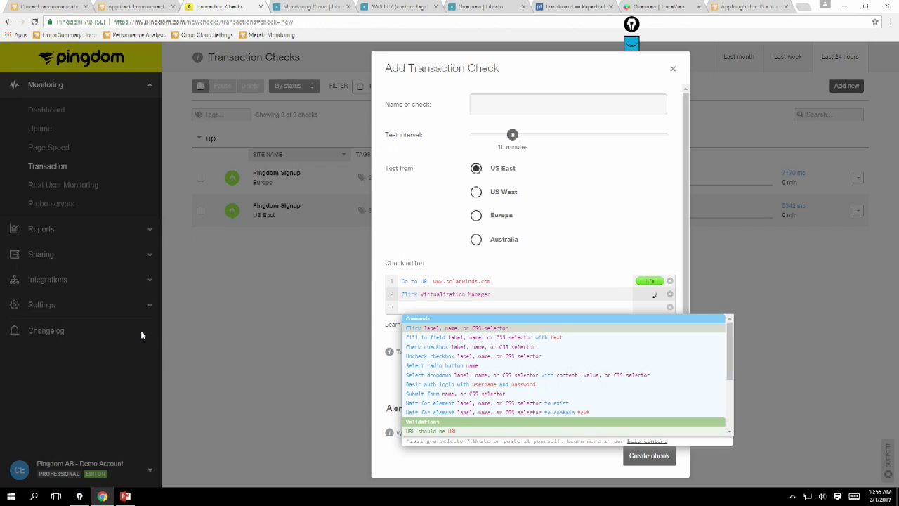
Add a third command that fills in the First Name field with a first name, and dismiss the command suggestions
type("Fill in field")
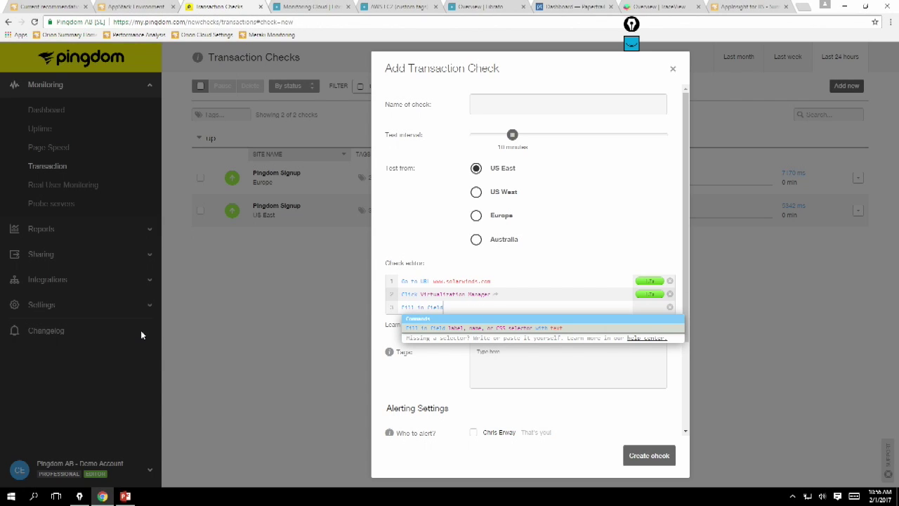
key("Return")
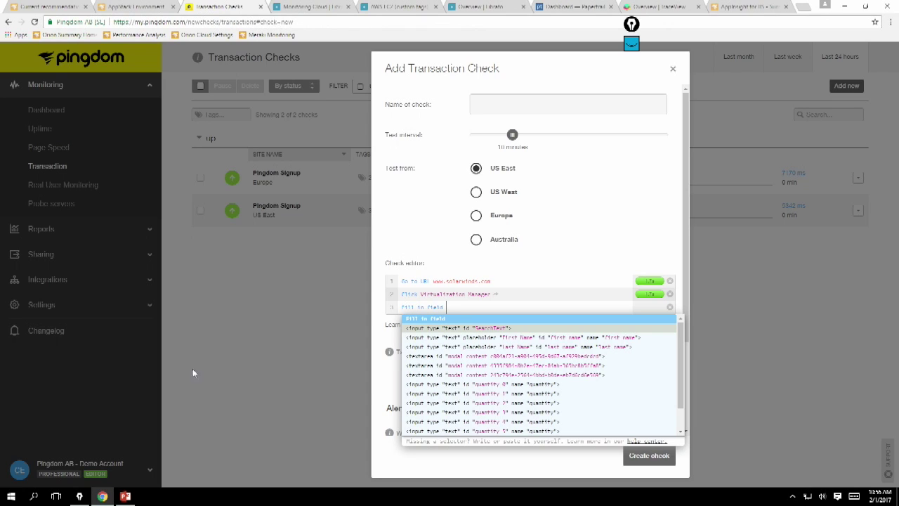
left_click(598, 338)
type("with Chris")
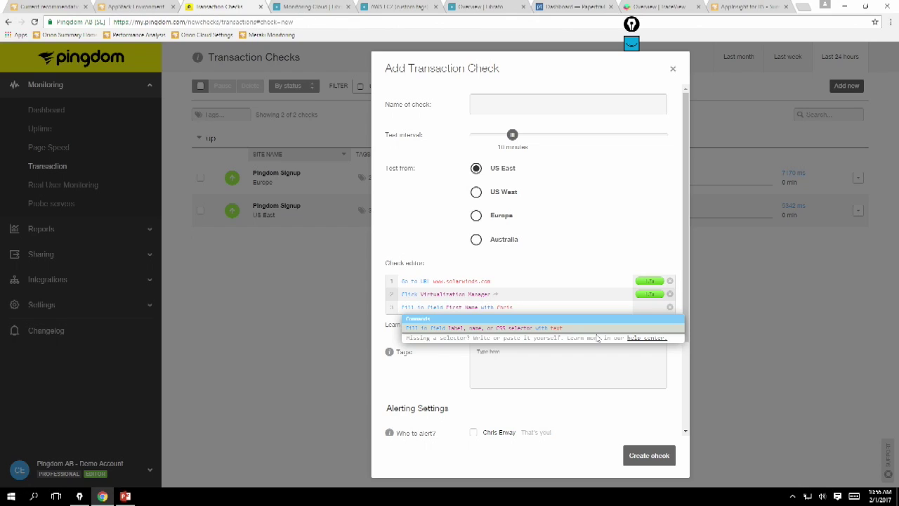
key("Return")
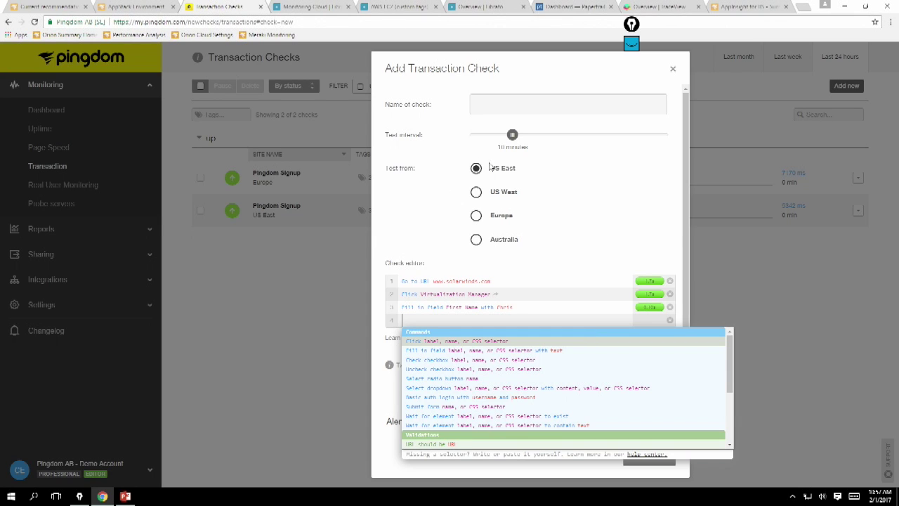
key("Escape")
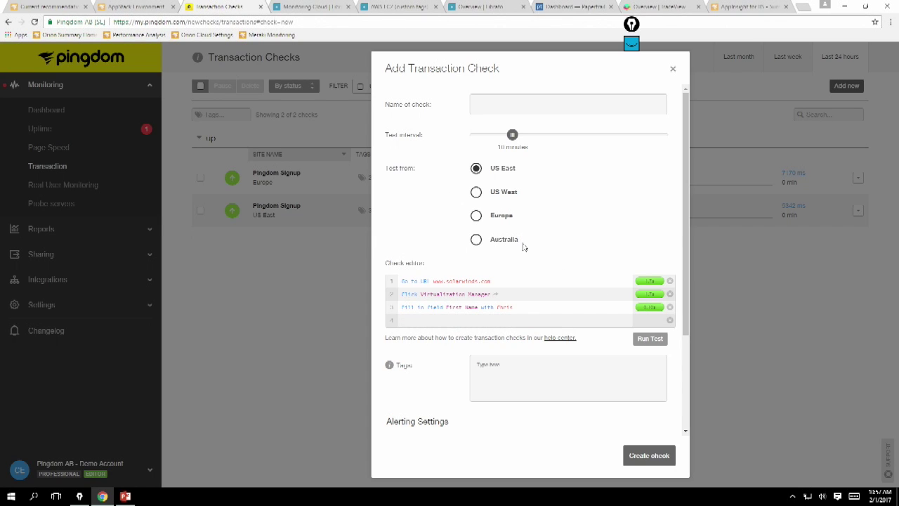
Review the tags, alerting settings and integrations of the new transaction check, and close it without creating it
scroll(522, 414, "down", 2)
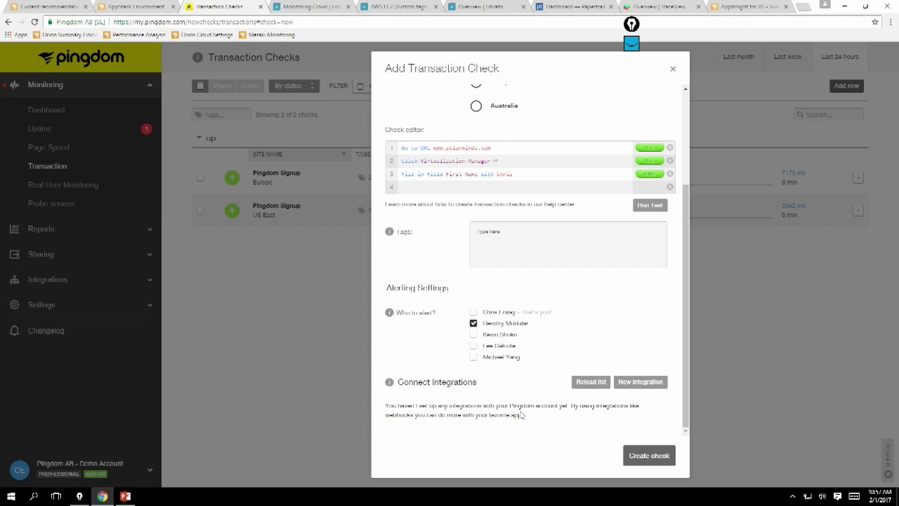
scroll(521, 414, "up", 2)
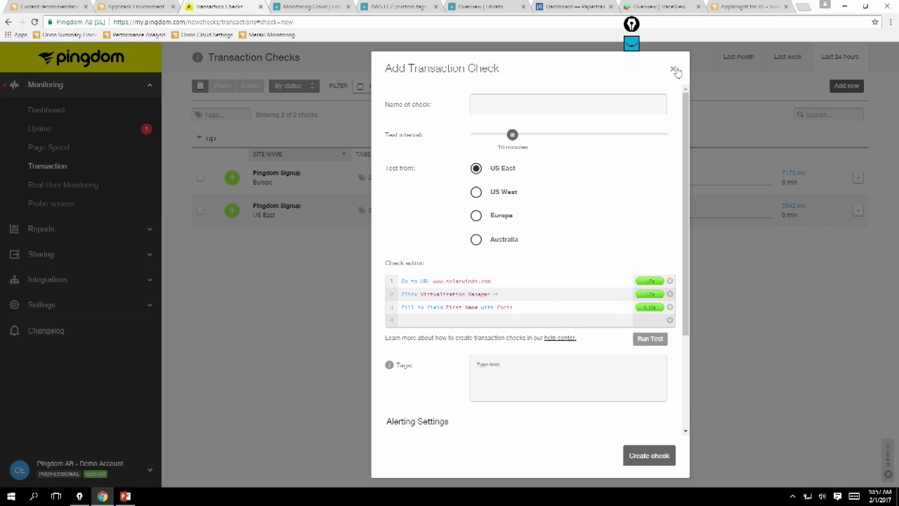
left_click(672, 68)
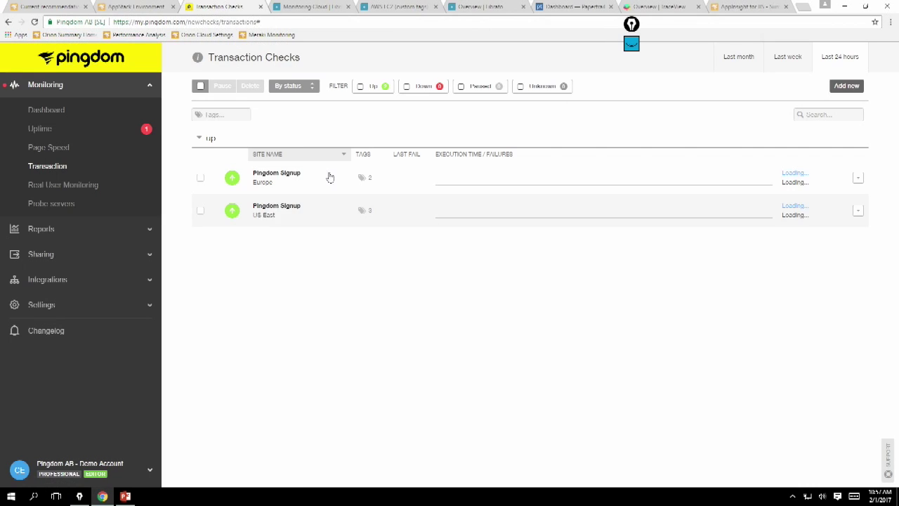
Open the page speed report for news-usa today (US East) and review its load time graph and latest tests
left_click(658, 217)
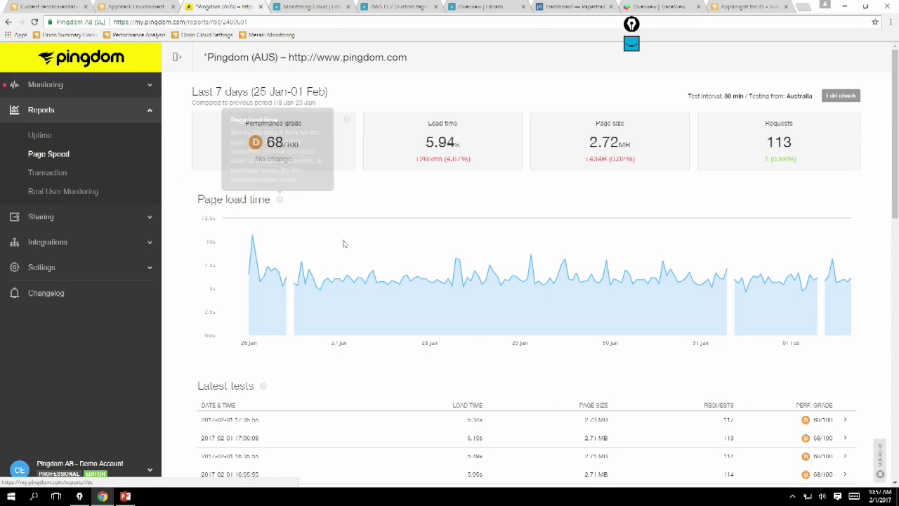
left_click(176, 57)
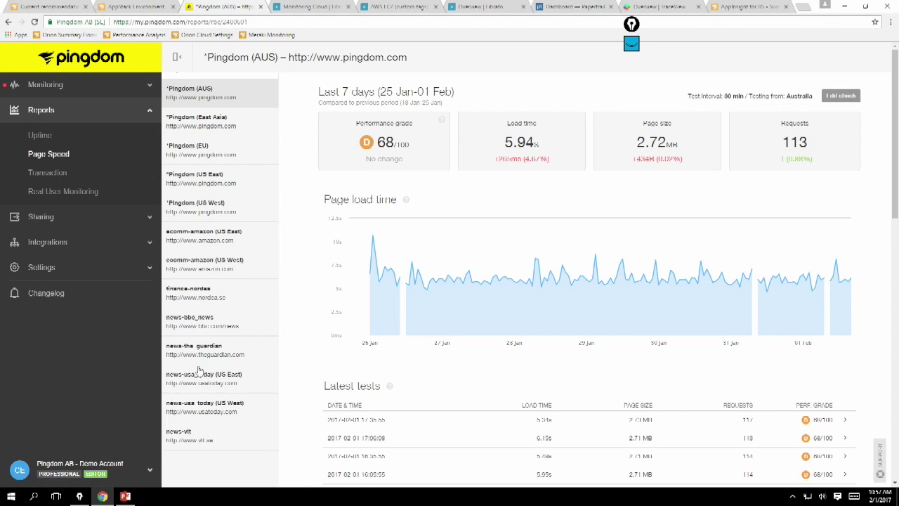
left_click(214, 383)
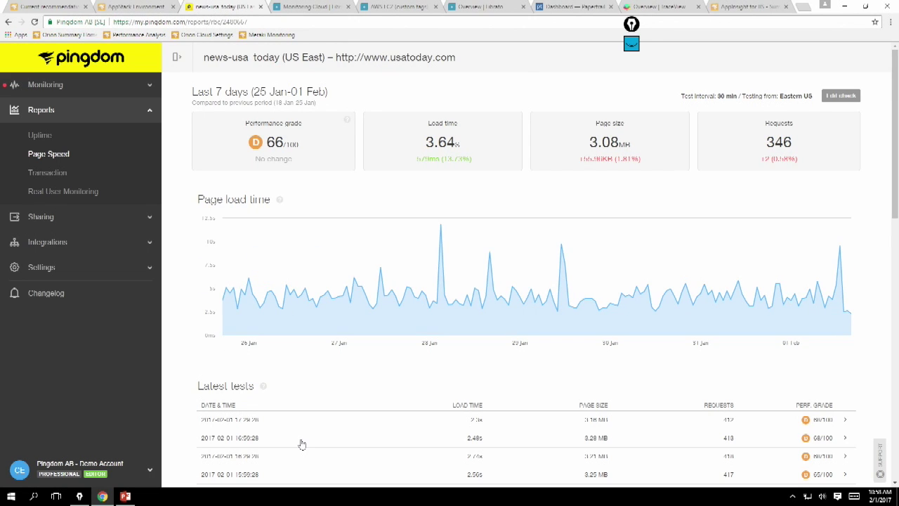
scroll(302, 444, "down", 2)
scroll(302, 442, "up", 2)
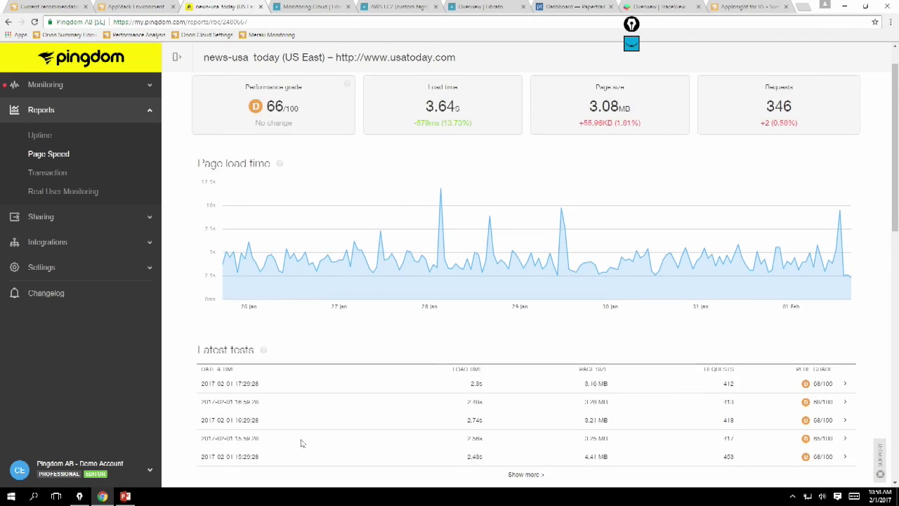
mouse_move(283, 169)
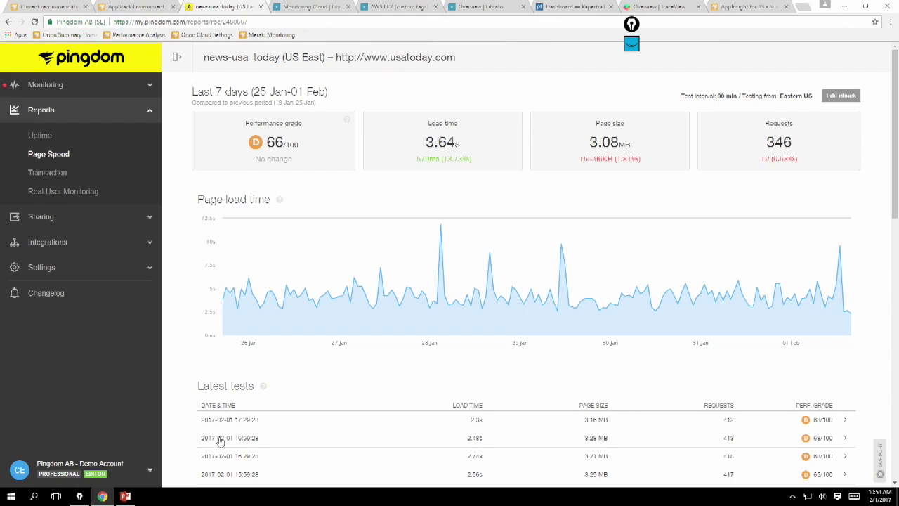
left_click(570, 424)
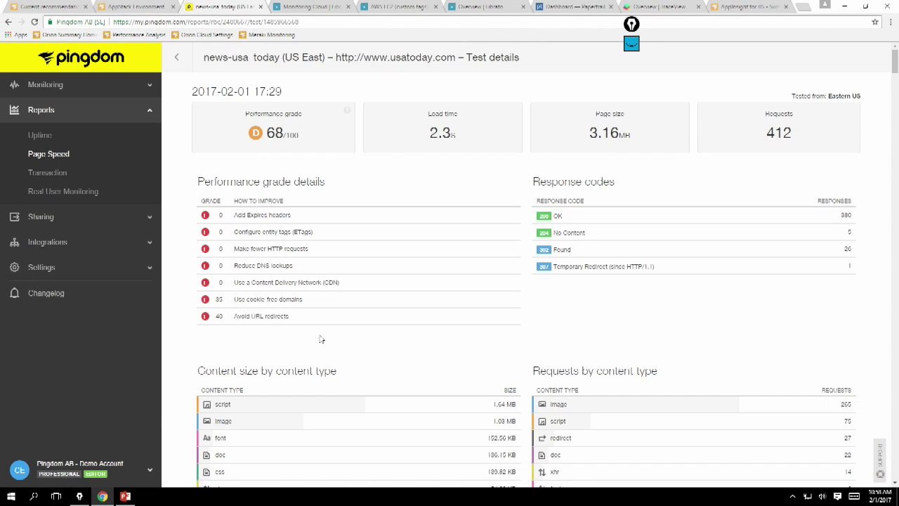
scroll(320, 339, "down", 3)
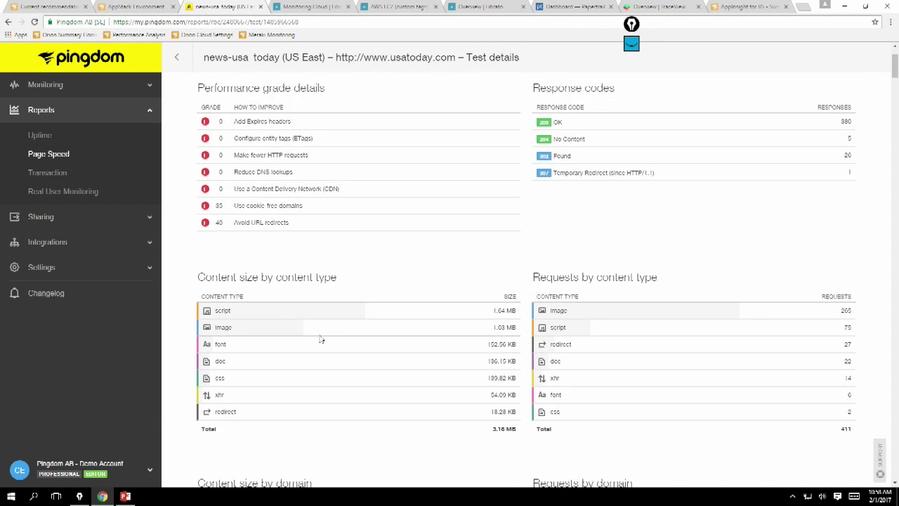
scroll(322, 339, "up", 3)
scroll(321, 339, "down", 2)
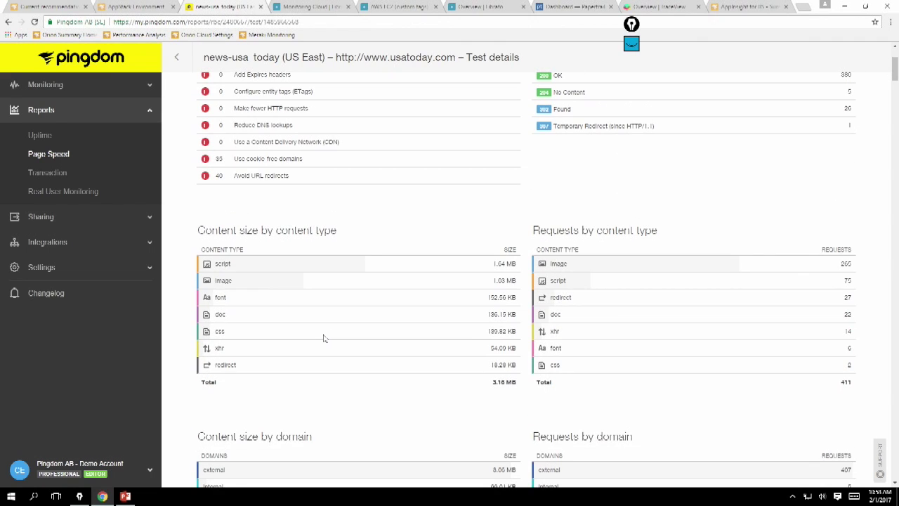
scroll(323, 338, "up", 2)
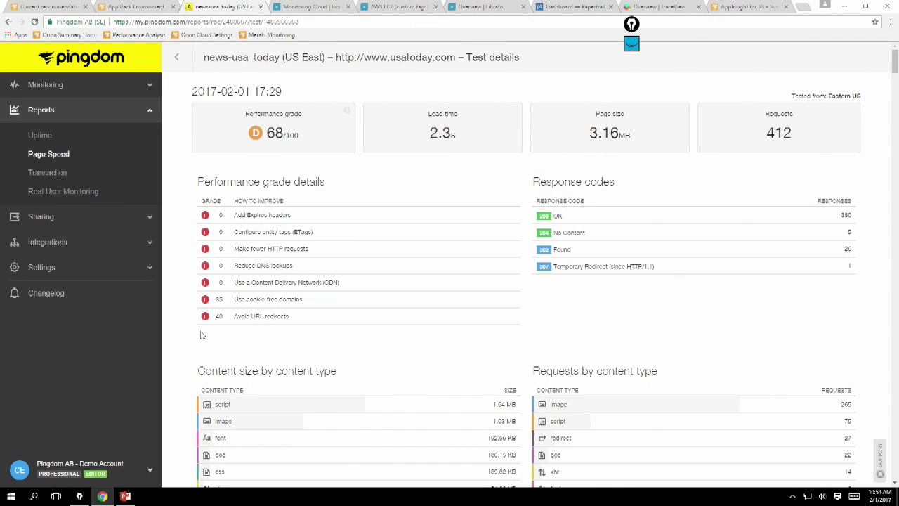
Examine the test's content size and requests by domain, and the load timeline of the individual files
scroll(281, 315, "down", 4)
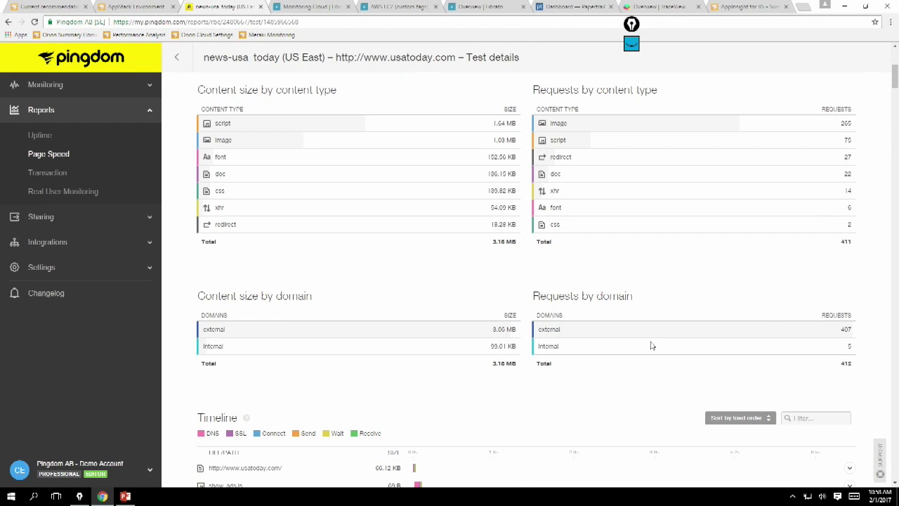
scroll(651, 346, "down", 4)
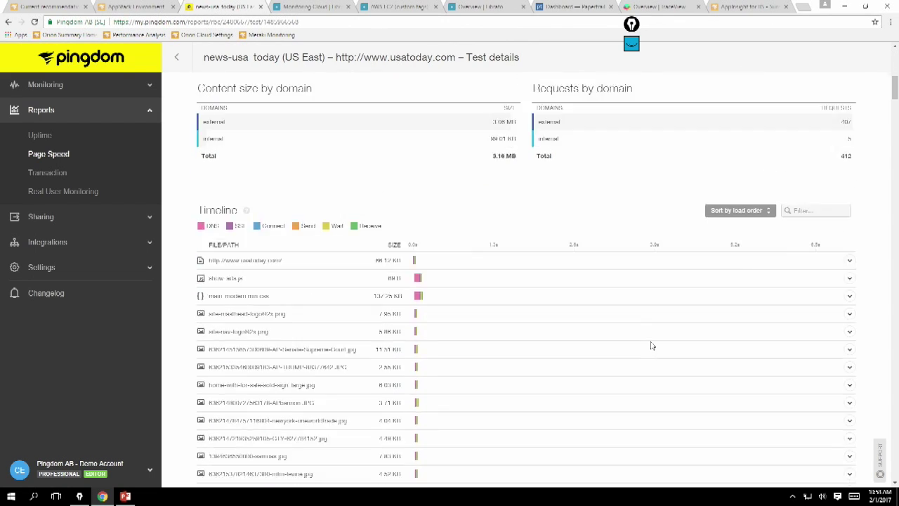
scroll(650, 345, "down", 6)
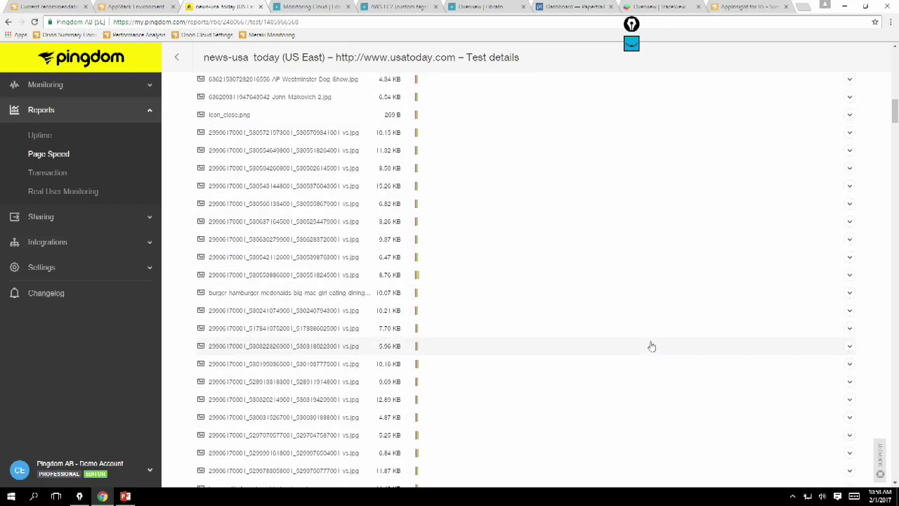
Look through the image and script requests in the test's timeline, and recheck the performance grade details and content type breakdowns
scroll(651, 345, "down", 2)
scroll(651, 345, "down", 8)
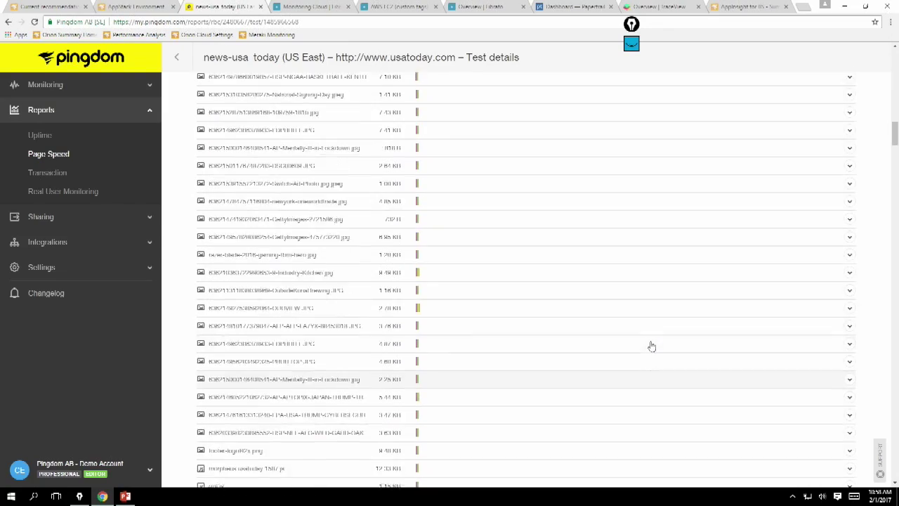
scroll(651, 346, "down", 3)
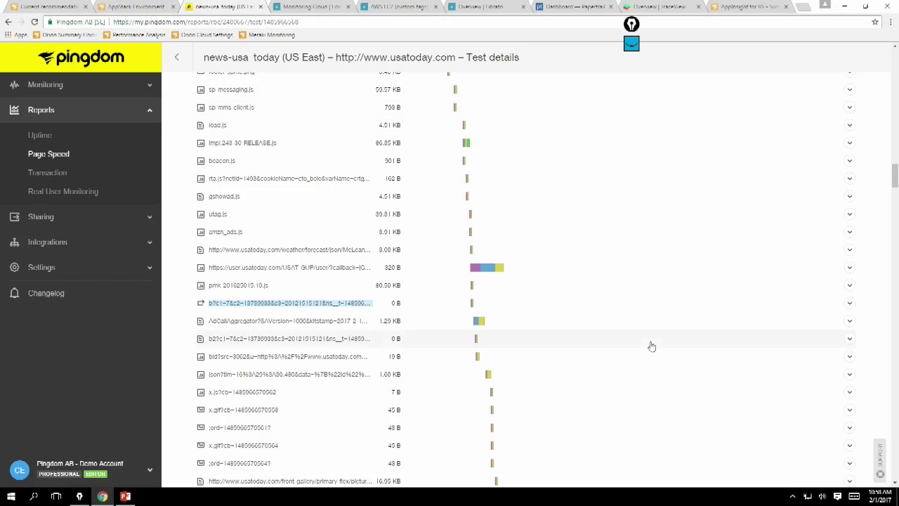
scroll(651, 346, "up", 6)
scroll(651, 346, "up", 15)
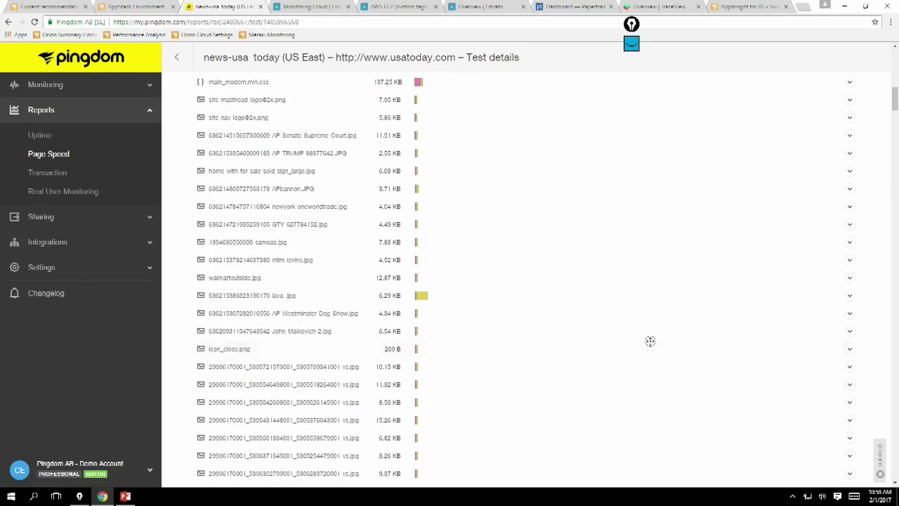
scroll(553, 310, "up", 4)
scroll(546, 353, "down", 15)
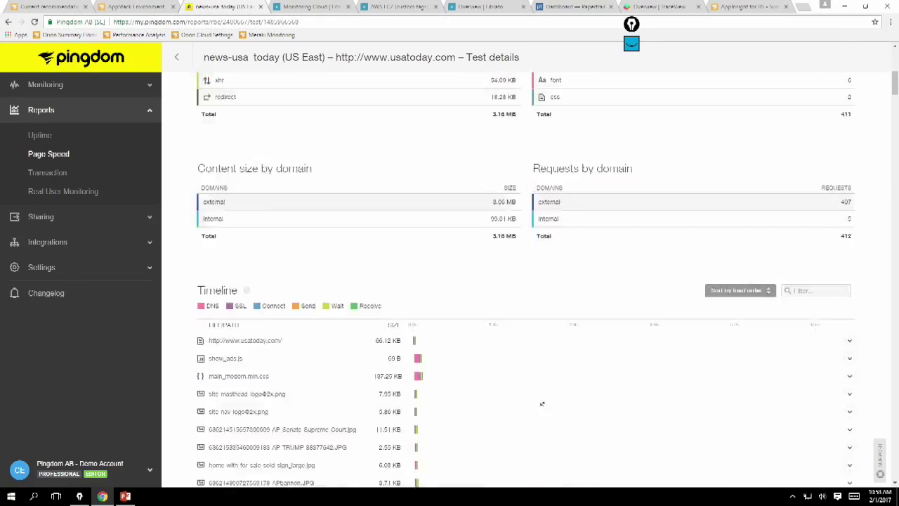
scroll(501, 248, "up", 20)
scroll(497, 259, "up", 1)
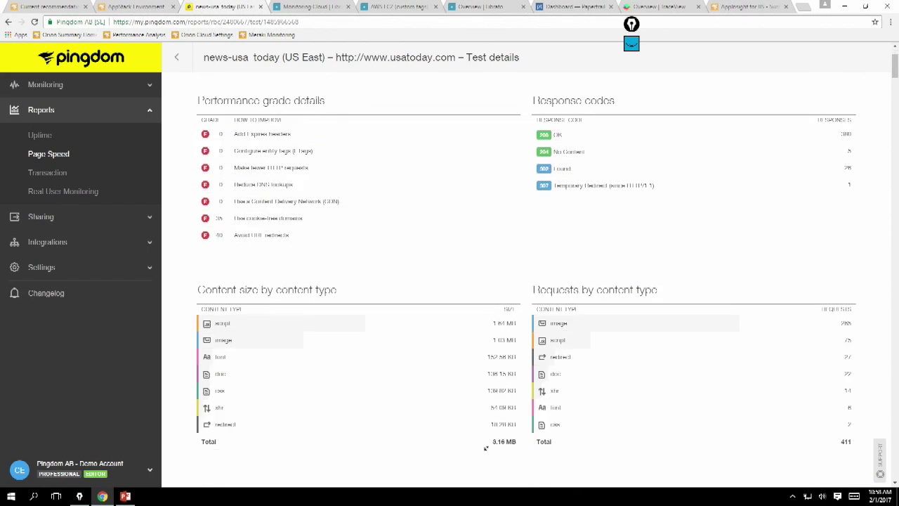
scroll(536, 356, "down", 7)
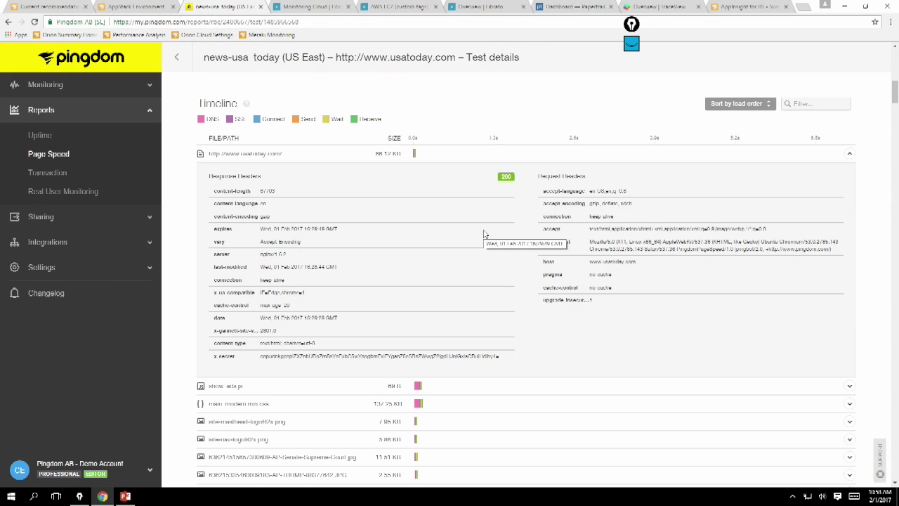
scroll(575, 317, "down", 15)
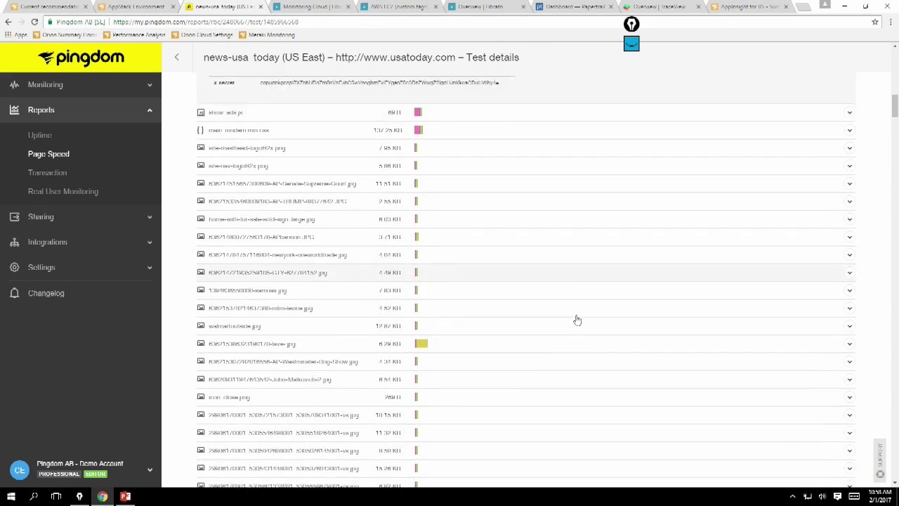
scroll(577, 320, "down", 15)
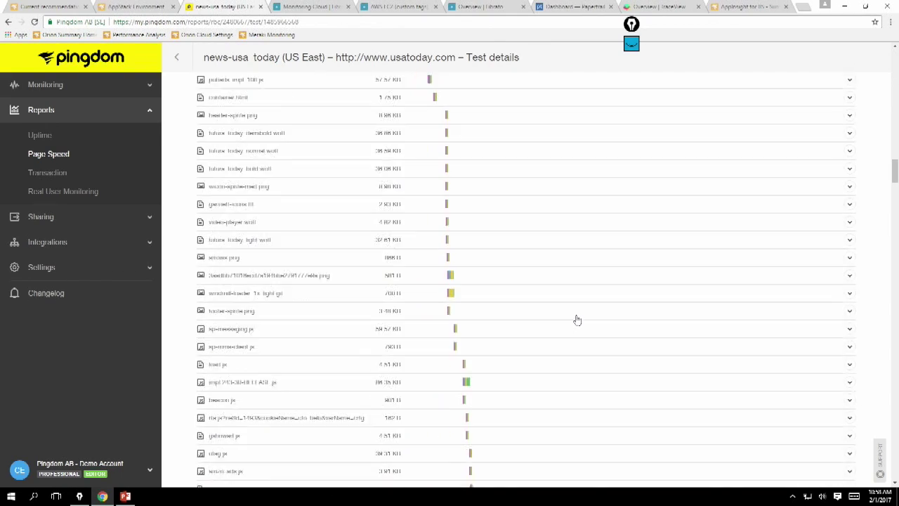
scroll(576, 319, "down", 15)
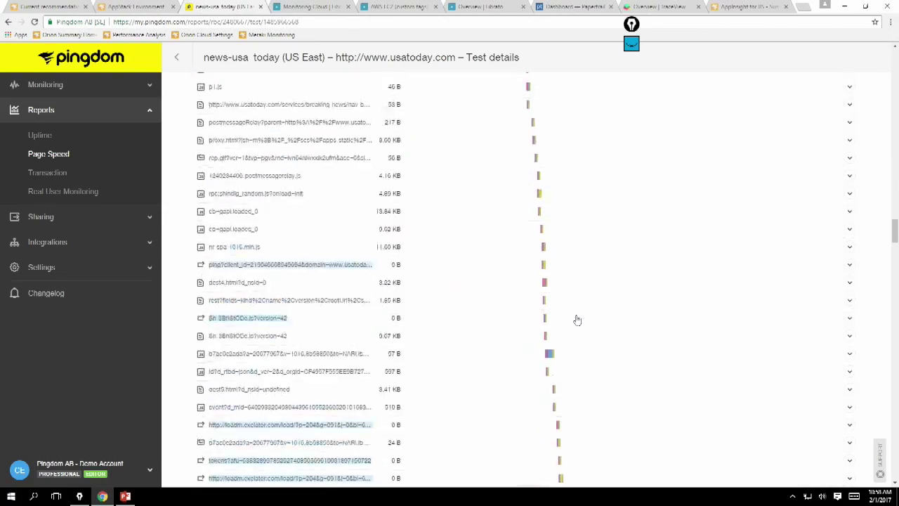
scroll(577, 320, "down", 15)
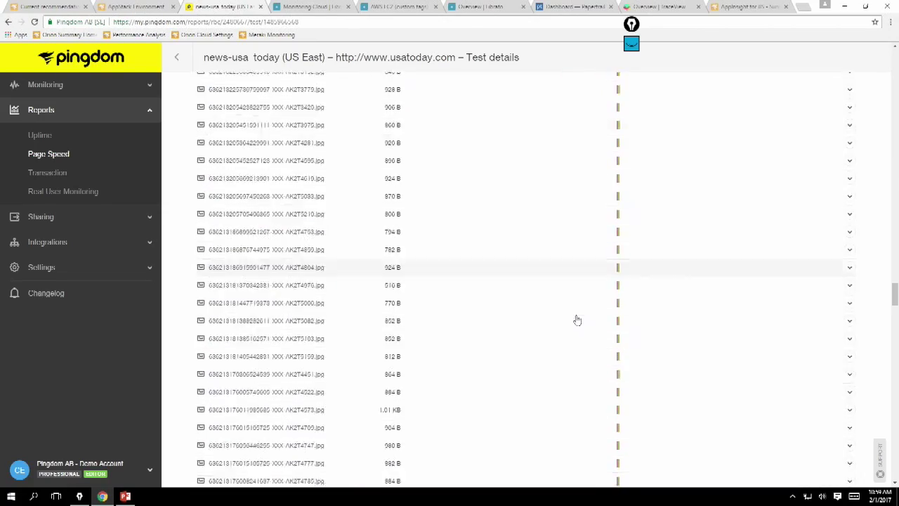
scroll(576, 320, "down", 15)
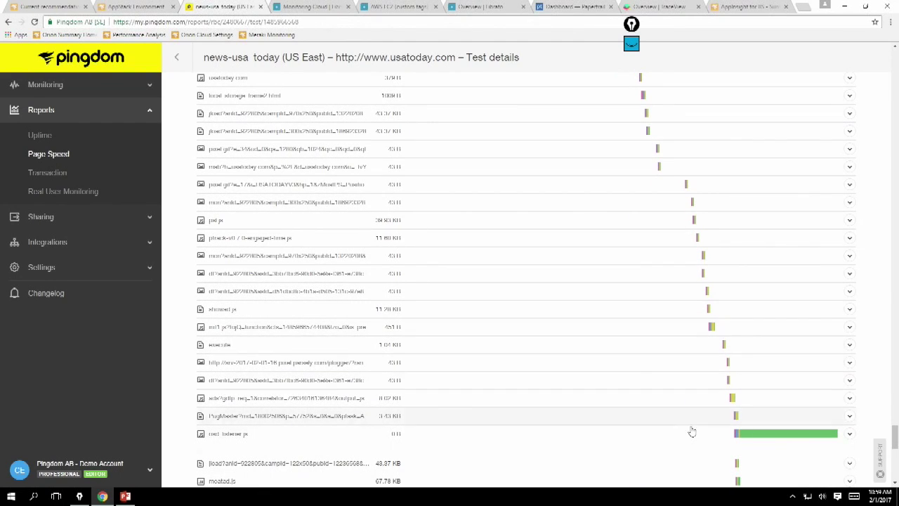
mouse_move(760, 440)
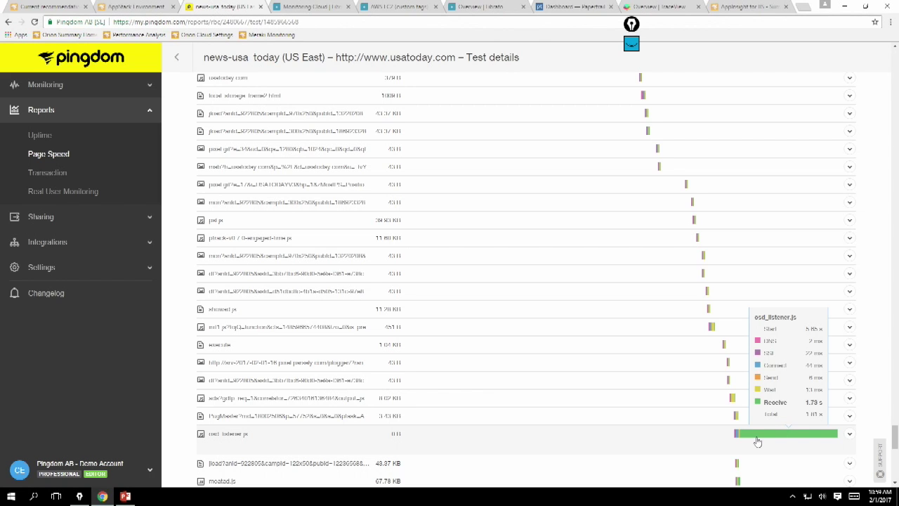
left_click(757, 441)
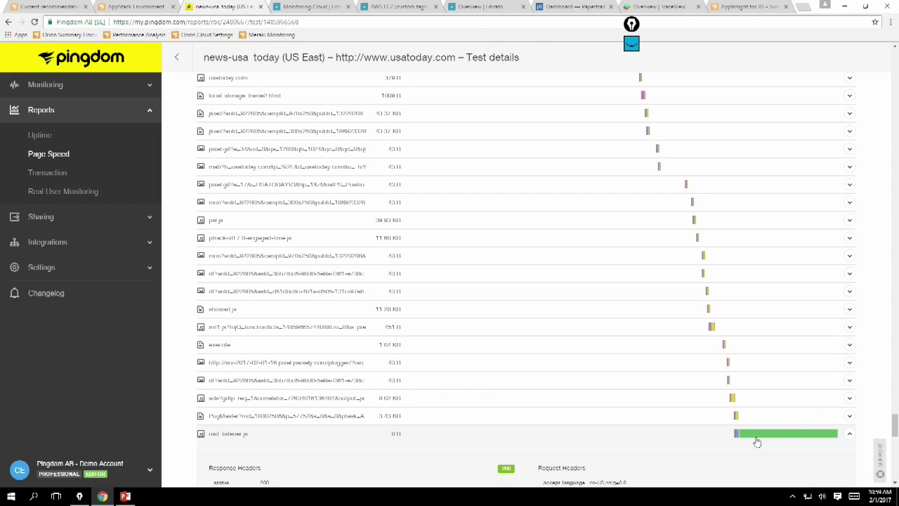
scroll(757, 441, "down", 3)
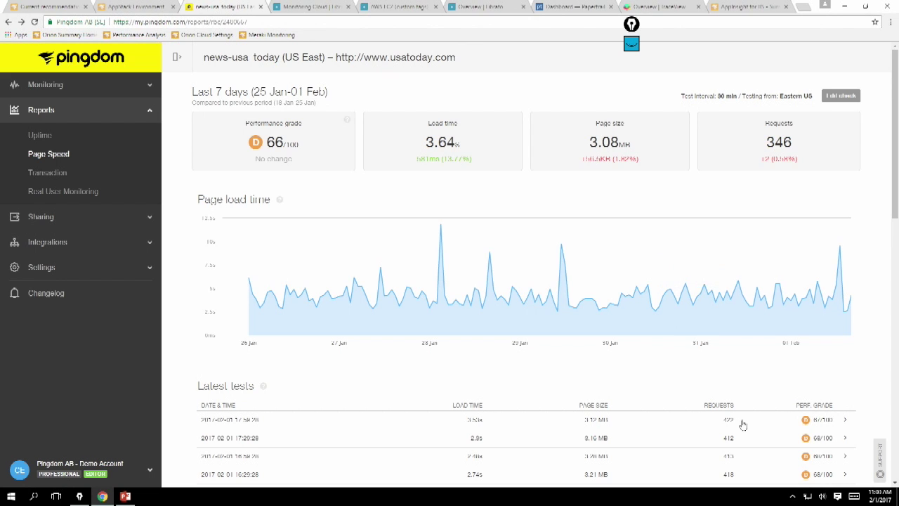
Return to the news-usa today (US East) report and review its seven-day content size and requests by domain
scroll(743, 423, "down", 7)
scroll(743, 424, "down", 2)
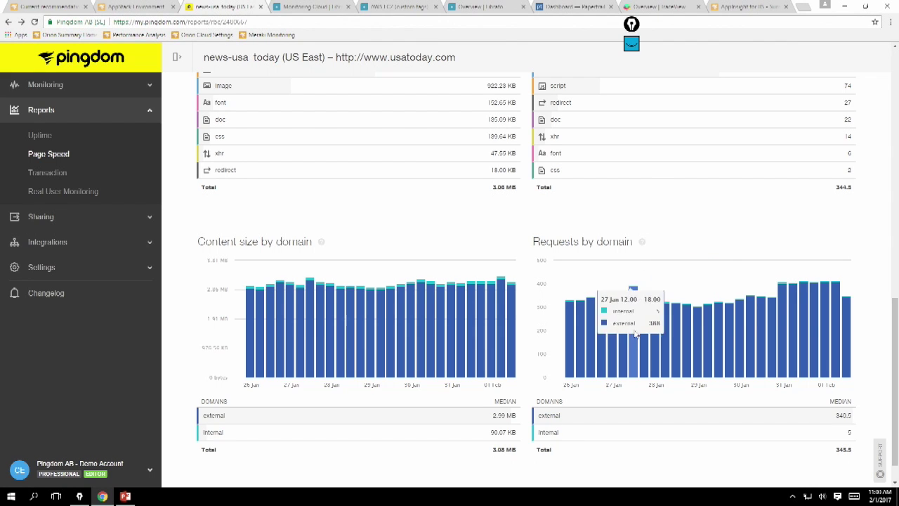
mouse_move(638, 344)
scroll(638, 343, "down", 1)
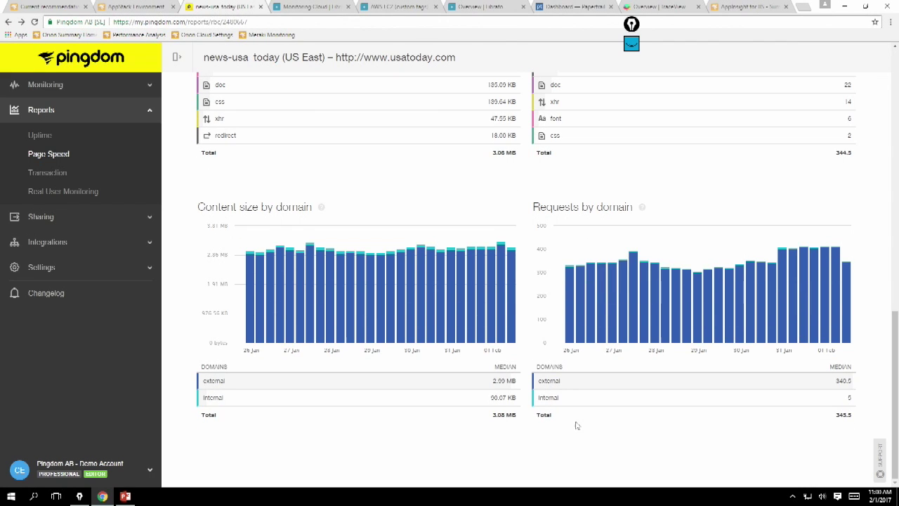
scroll(596, 397, "up", 3)
scroll(596, 397, "up", 7)
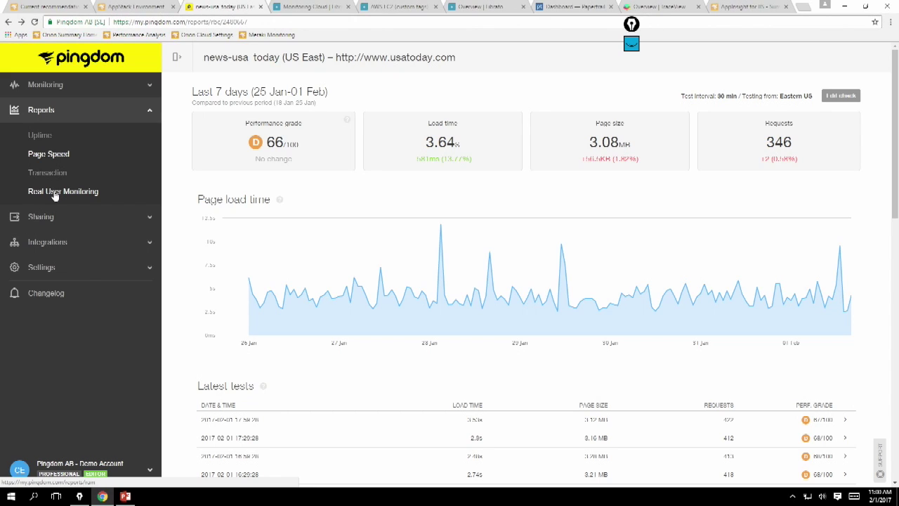
Browse the Real User Monitoring reports for My Pingdom and Pingdom.com, showing Pingdom.com for one week
left_click(55, 196)
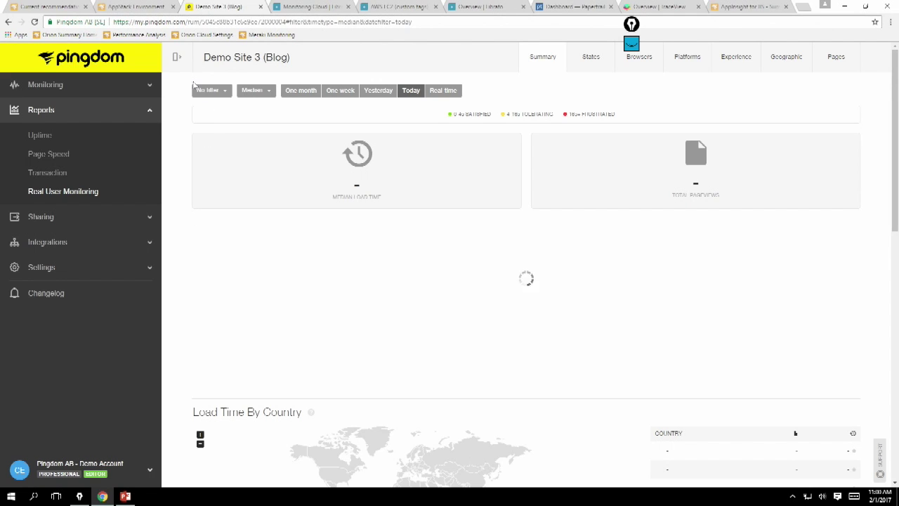
left_click(179, 65)
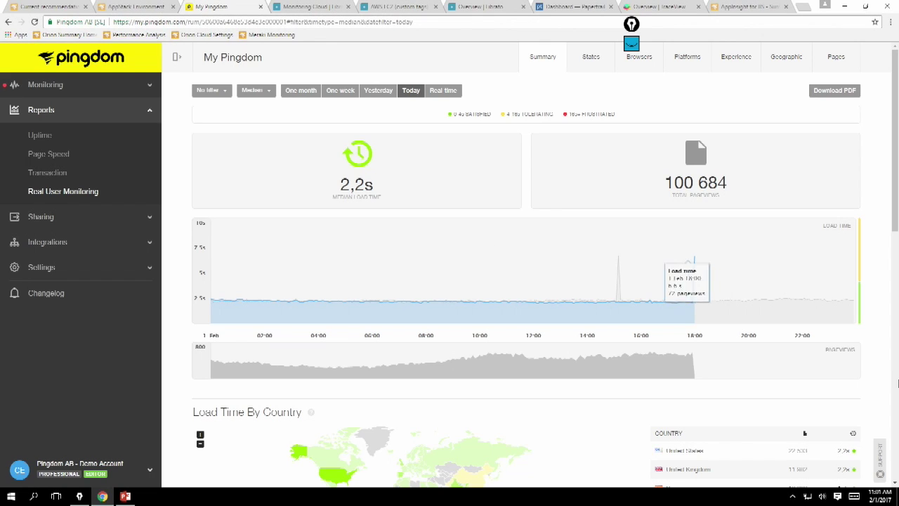
left_click(177, 57)
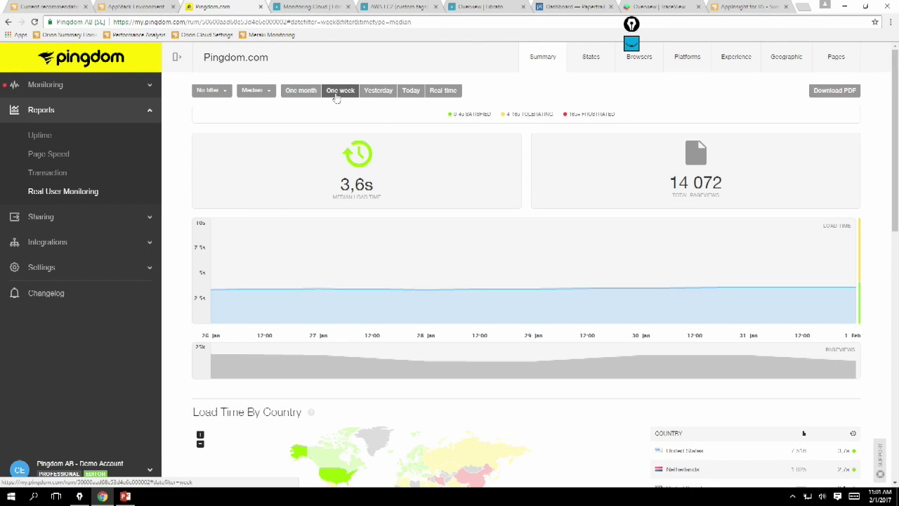
Review Pingdom.com's one-week summary: load time by country and distribution, loading states, experience, platforms and browsers
scroll(176, 329, "down", 4)
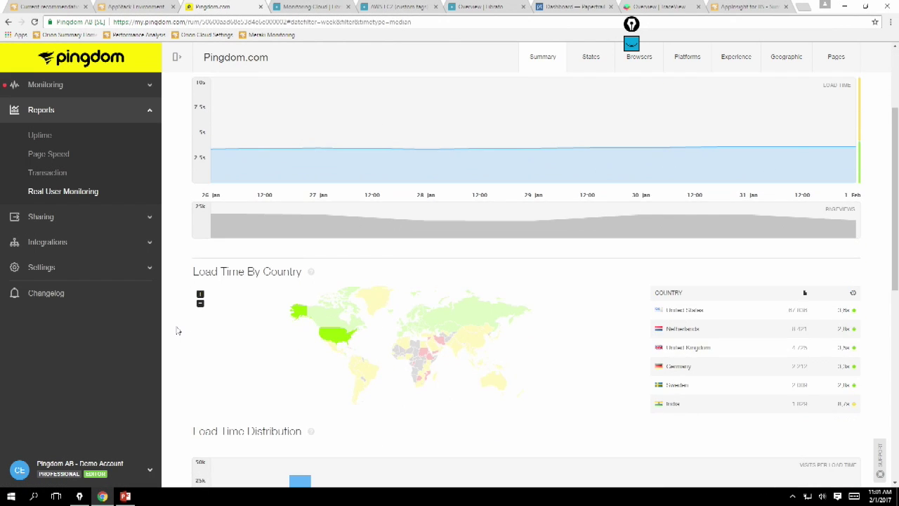
scroll(176, 328, "down", 3)
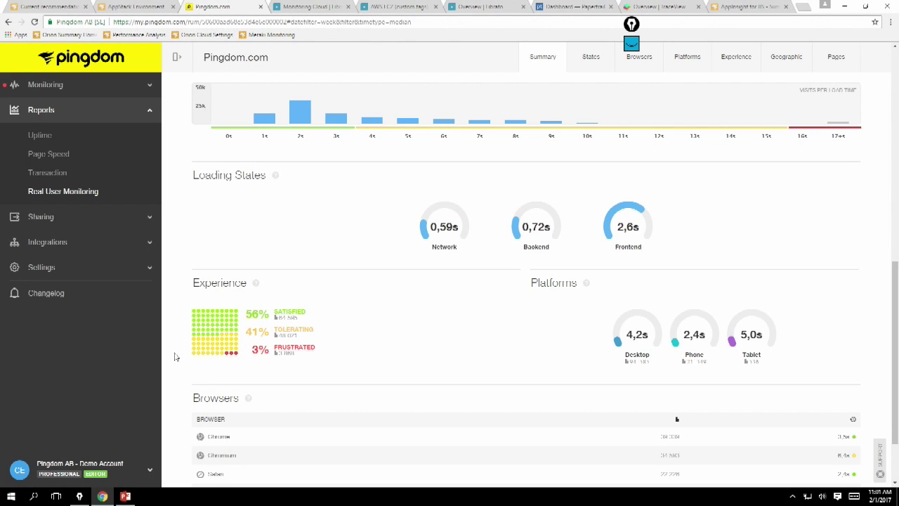
scroll(174, 352, "up", 4)
scroll(174, 352, "up", 4)
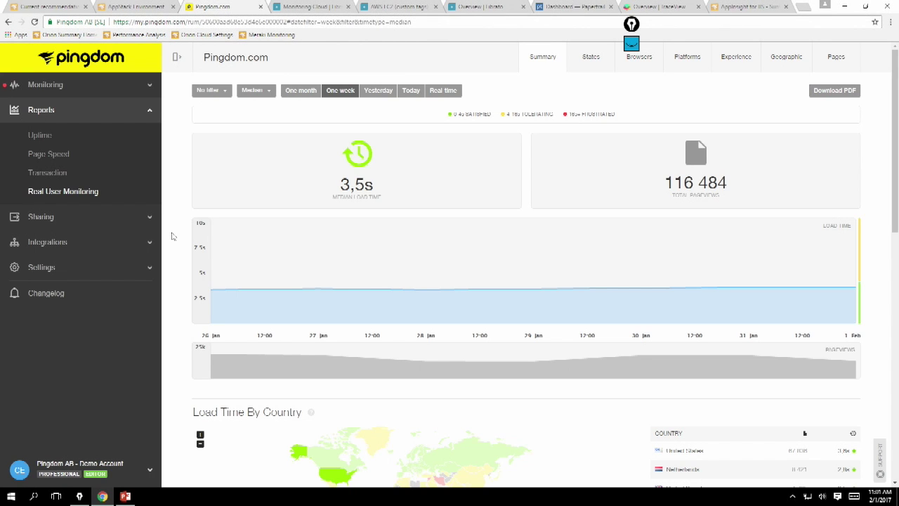
scroll(172, 236, "down", 4)
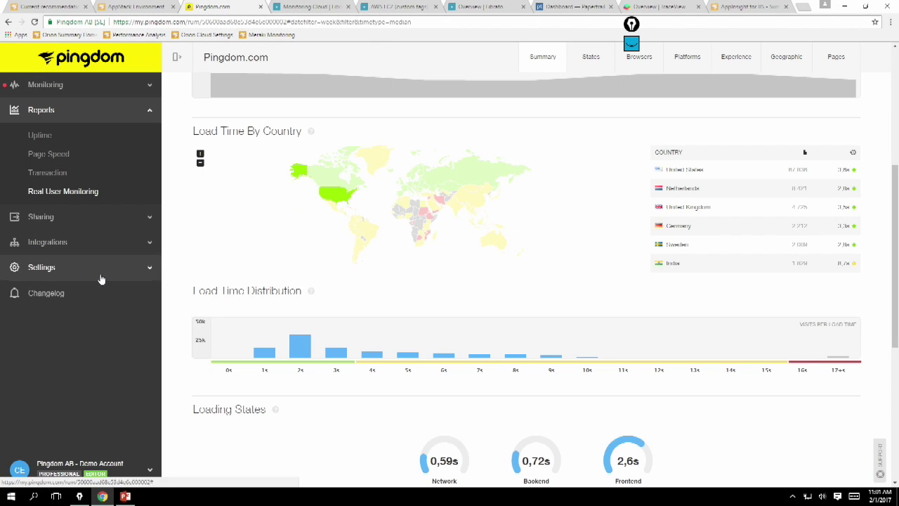
scroll(197, 380, "down", 5)
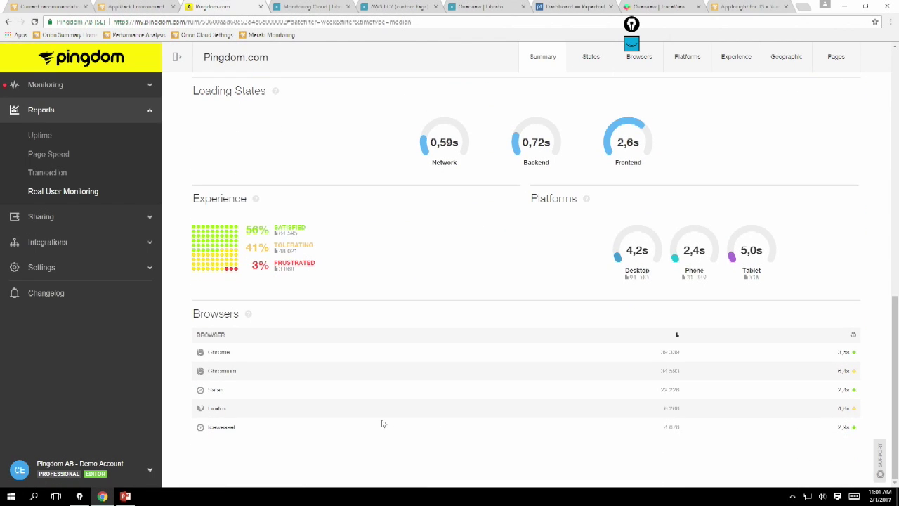
scroll(653, 254, "up", 6)
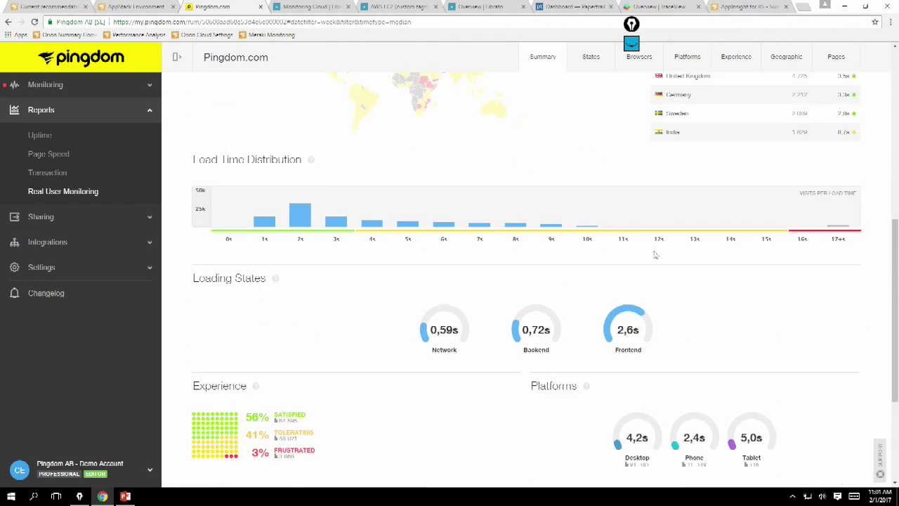
scroll(653, 254, "up", 4)
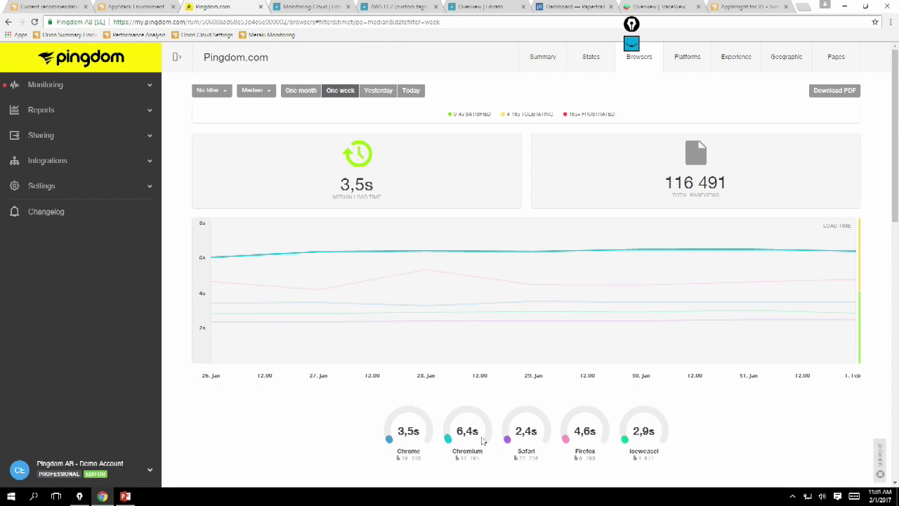
Examine Pingdom.com's load times per browser over one week, comparing the graph lines and the browser list
scroll(608, 190, "down", 2)
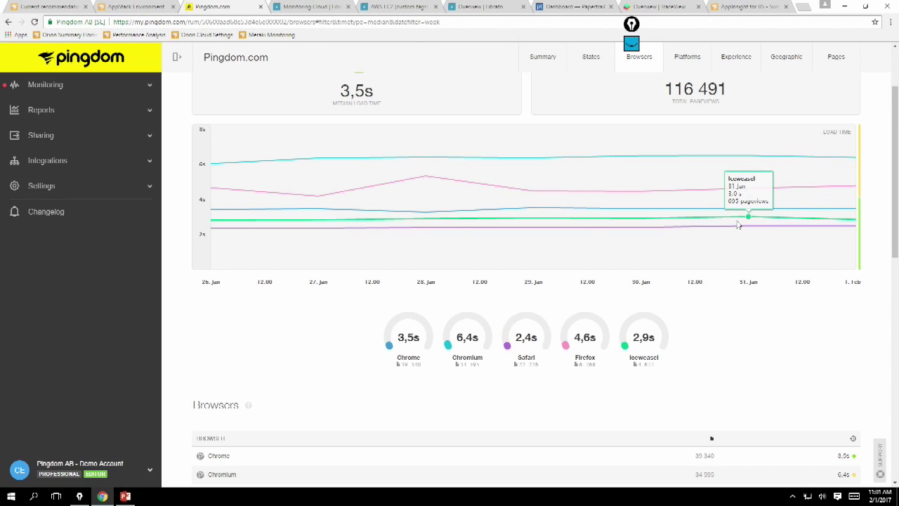
scroll(707, 249, "down", 2)
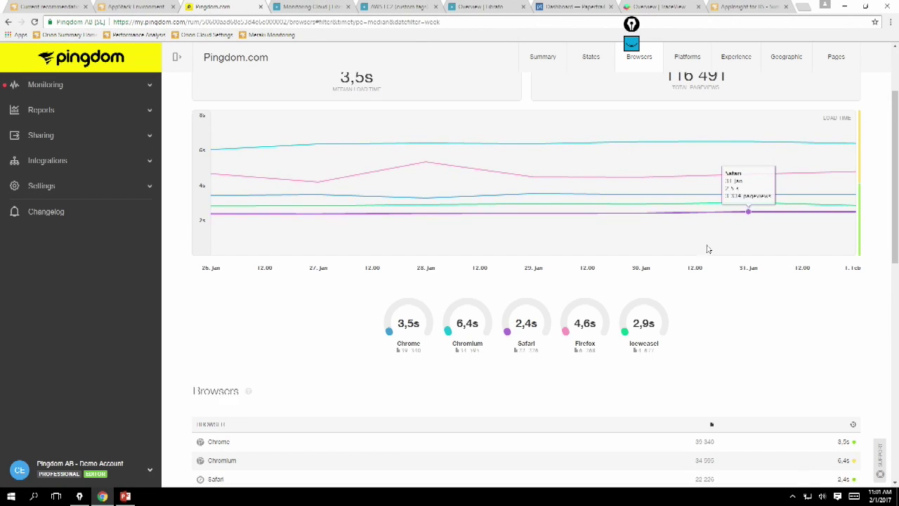
scroll(707, 248, "up", 3)
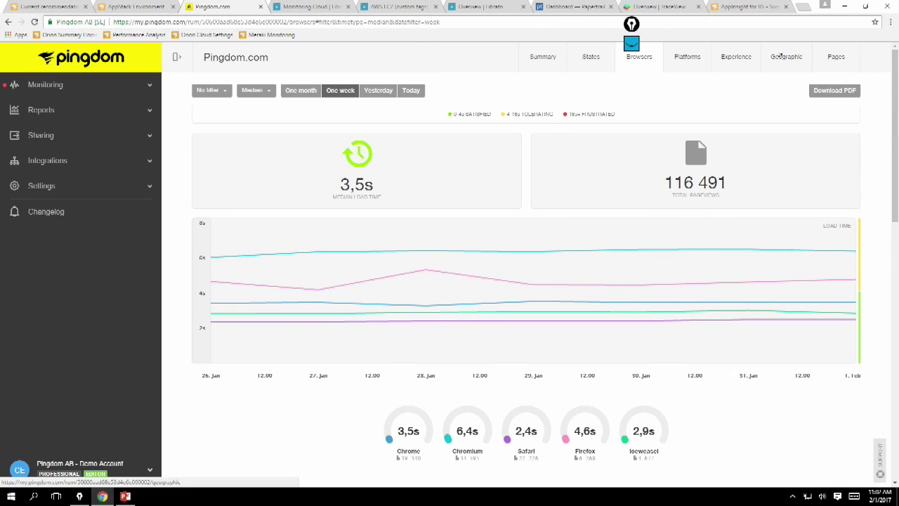
Open Pingdom.com's geographic breakdown and examine the load time graph, the world map and the country list
left_click(781, 65)
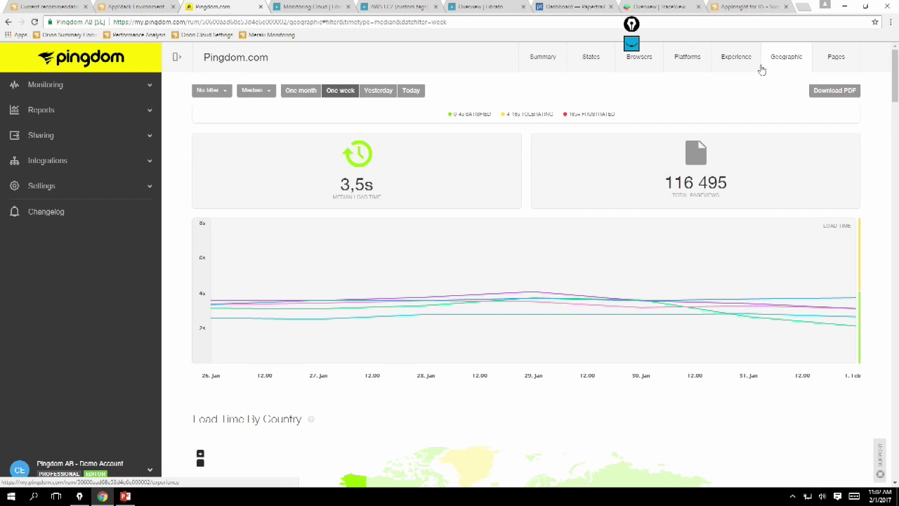
scroll(570, 352, "down", 4)
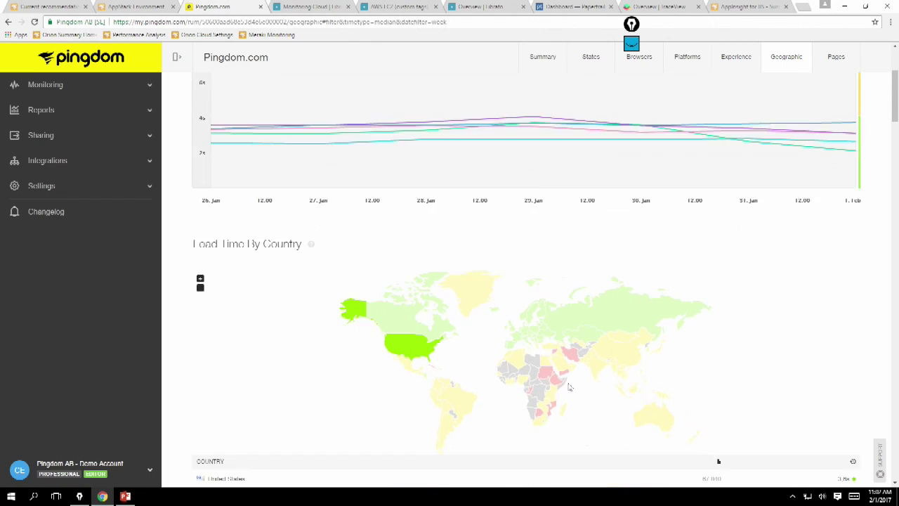
scroll(570, 387, "down", 2)
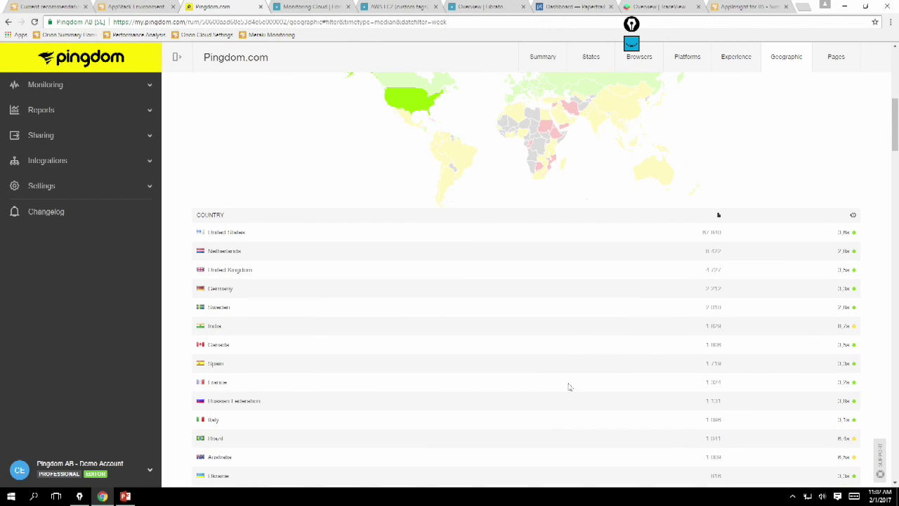
scroll(568, 386, "down", 2)
scroll(569, 387, "up", 5)
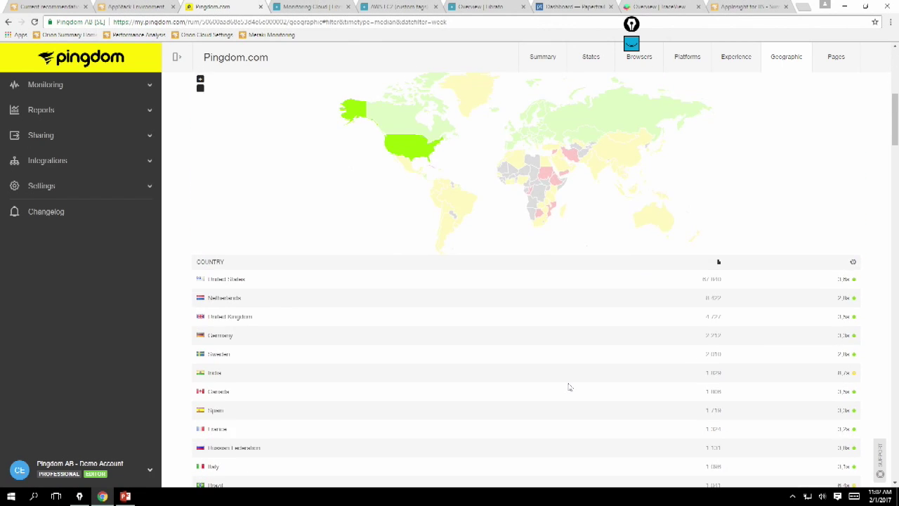
scroll(569, 386, "up", 3)
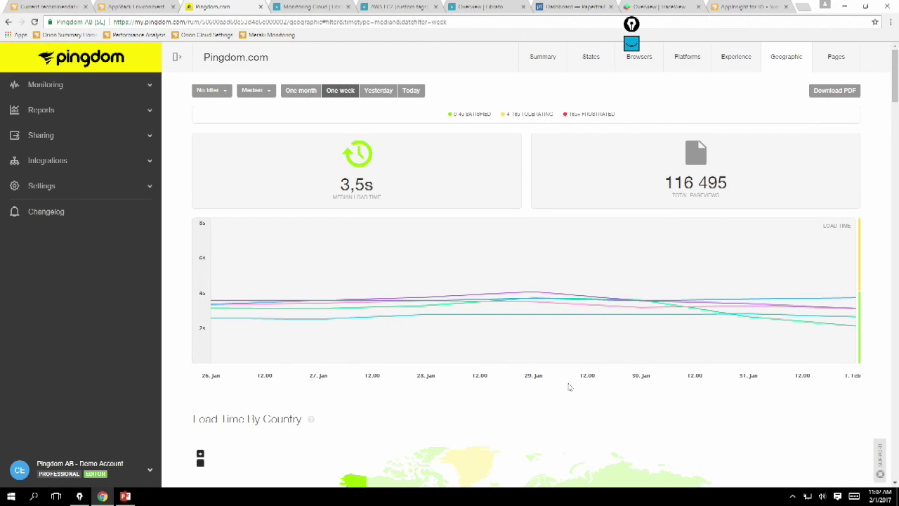
Review Pingdom.com's one-week load time by country on the world map and in the country table
scroll(170, 372, "down", 5)
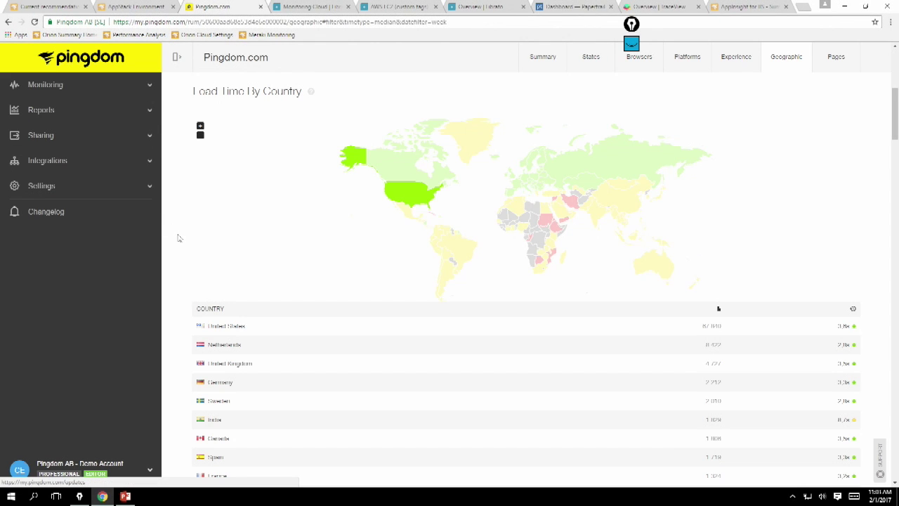
scroll(177, 237, "up", 3)
scroll(177, 237, "up", 2)
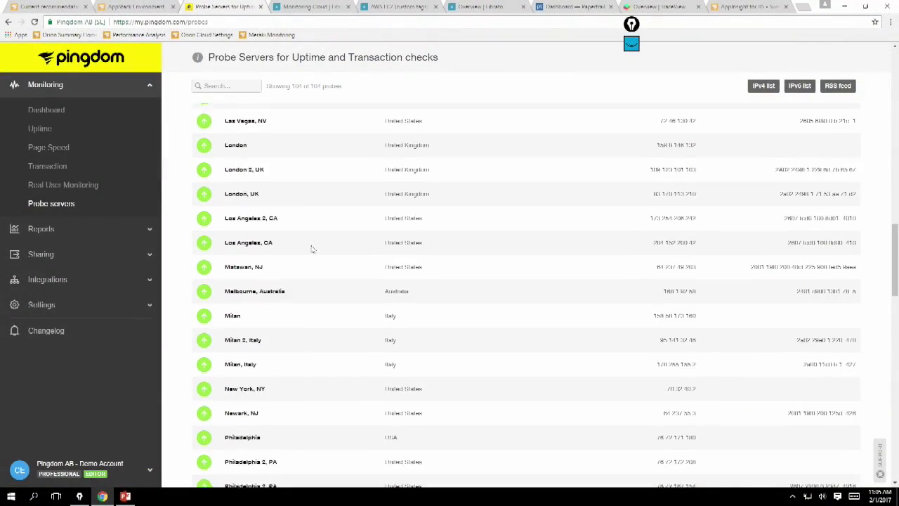
Look through the full list of probe servers for uptime and transaction checks, including their countries and IP addresses
scroll(313, 249, "down", 9)
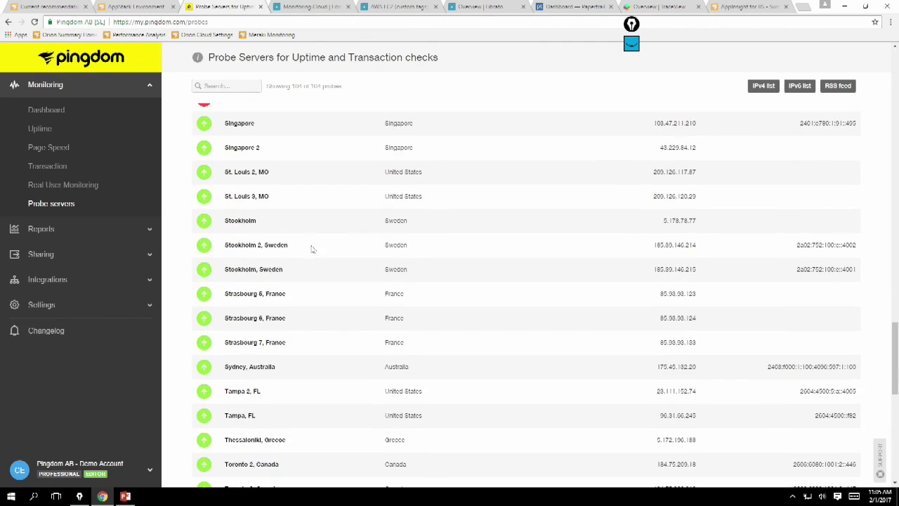
scroll(312, 249, "down", 10)
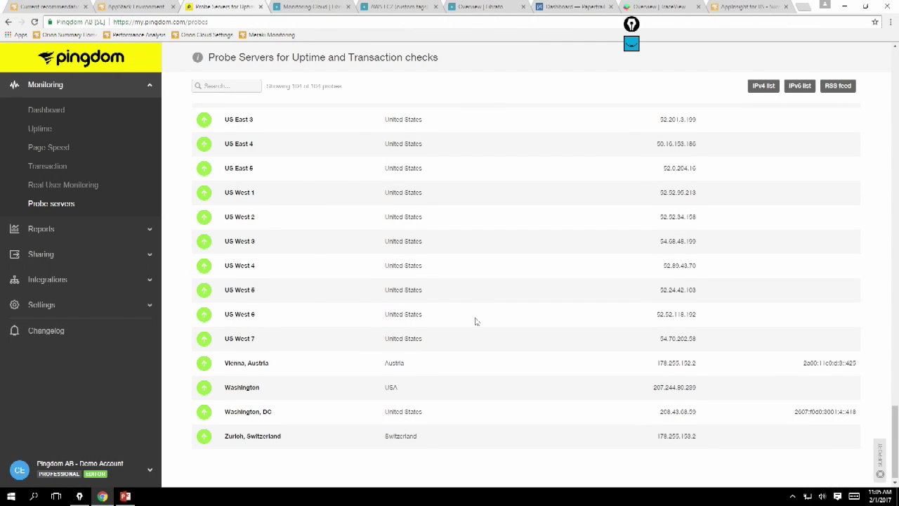
scroll(568, 321, "up", 10)
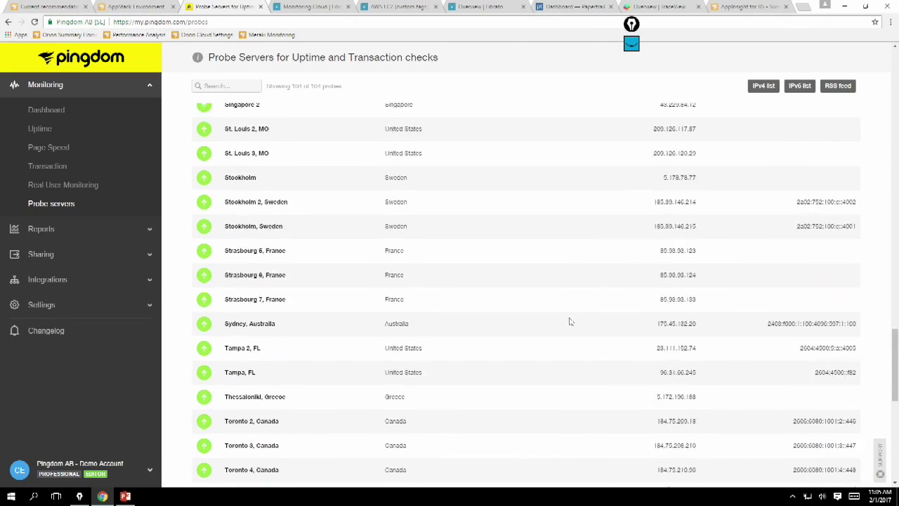
scroll(569, 321, "up", 10)
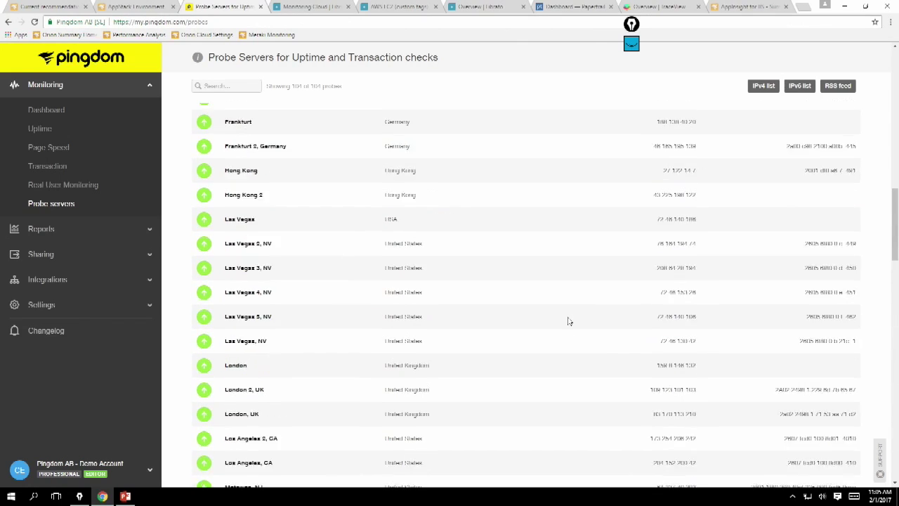
scroll(568, 320, "up", 10)
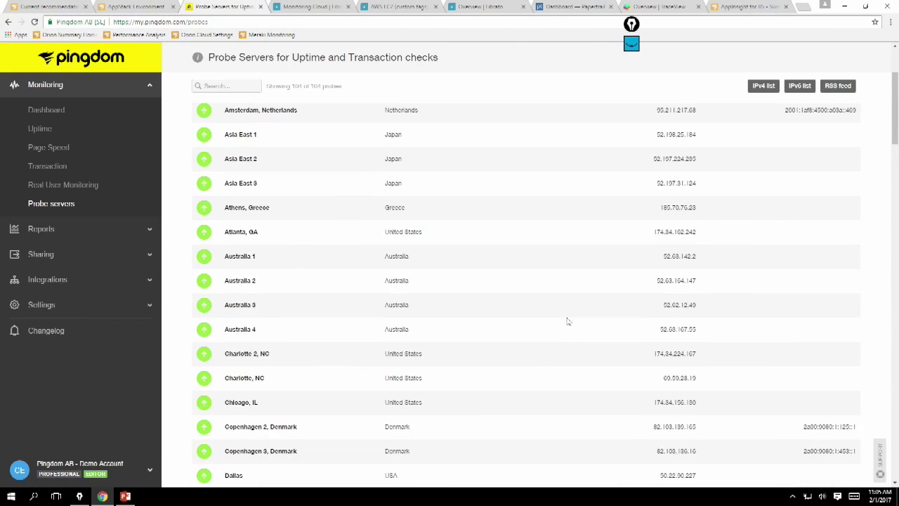
Browse the sharing options for email reports and the public status page, viewing the published status report and its check list
left_click(59, 232)
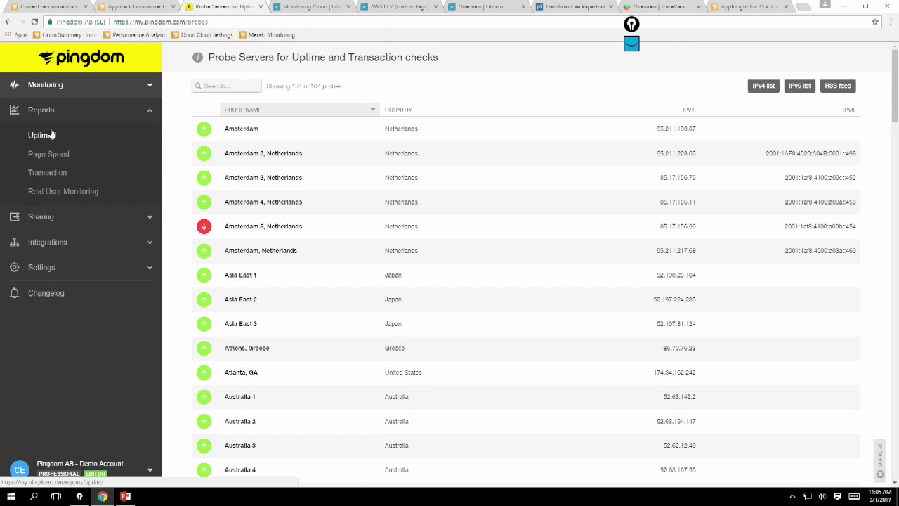
left_click(60, 216)
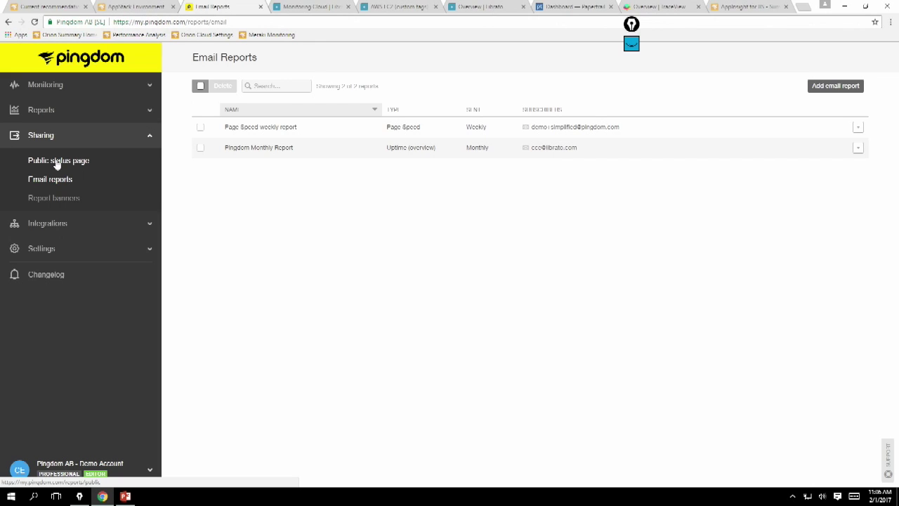
left_click(58, 161)
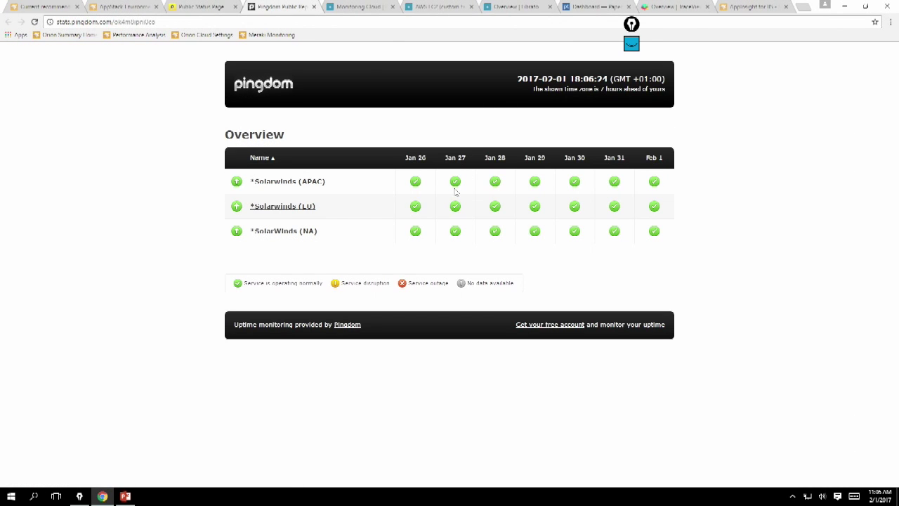
left_click(177, 7)
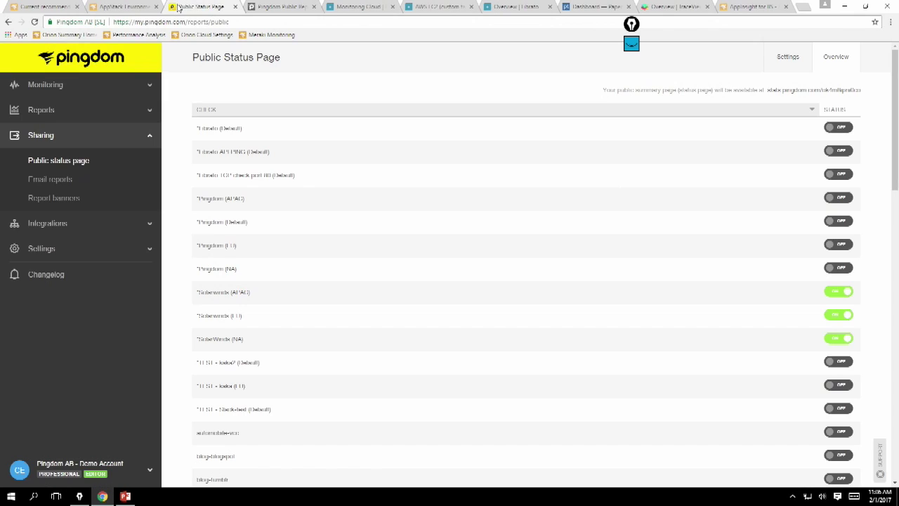
Show the available integrations options, including the Pingdom API
left_click(49, 222)
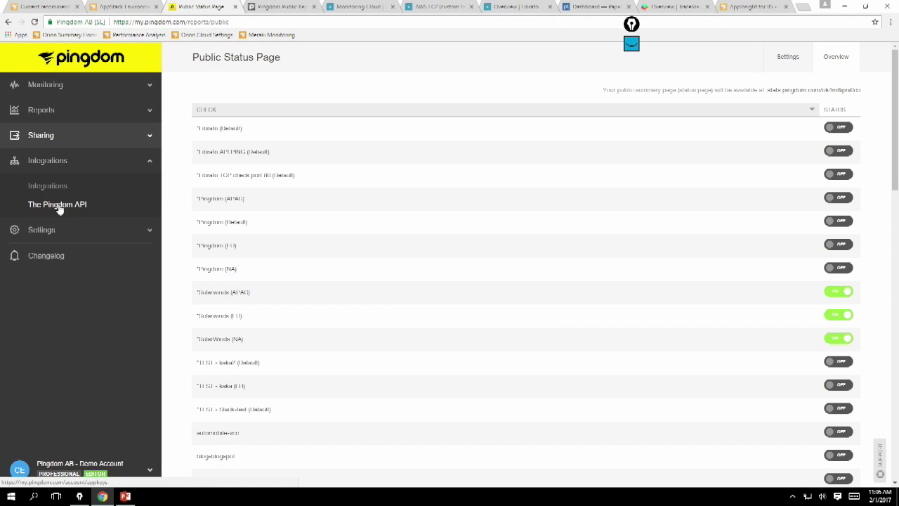